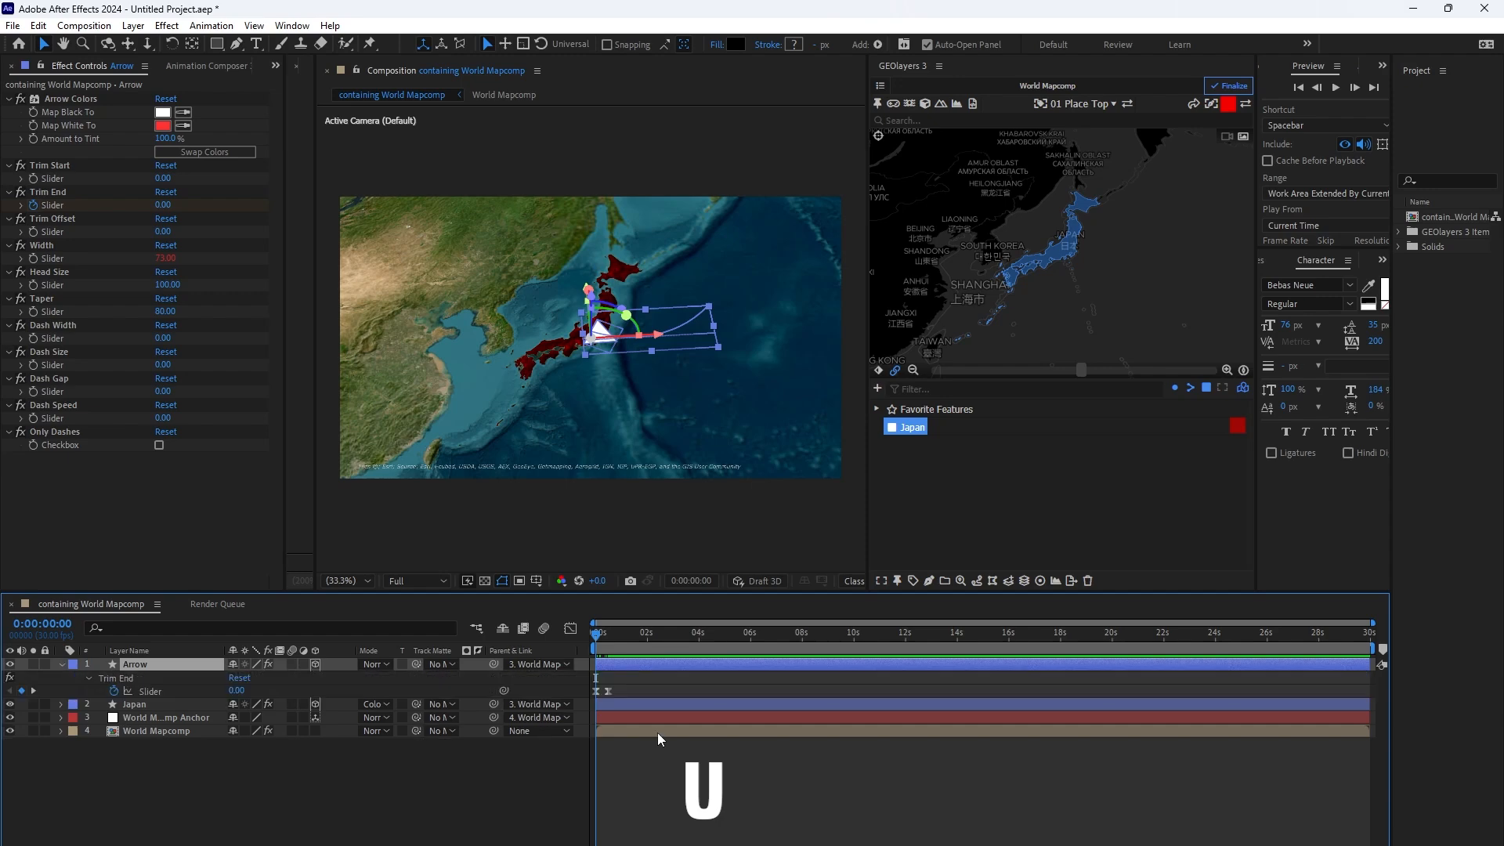
Preview the arrow's Trim End animation from the start of the composition.
{"action": "scroll", "coordinate": [625, 693], "scroll_direction": "up", "scroll_amount": 3}
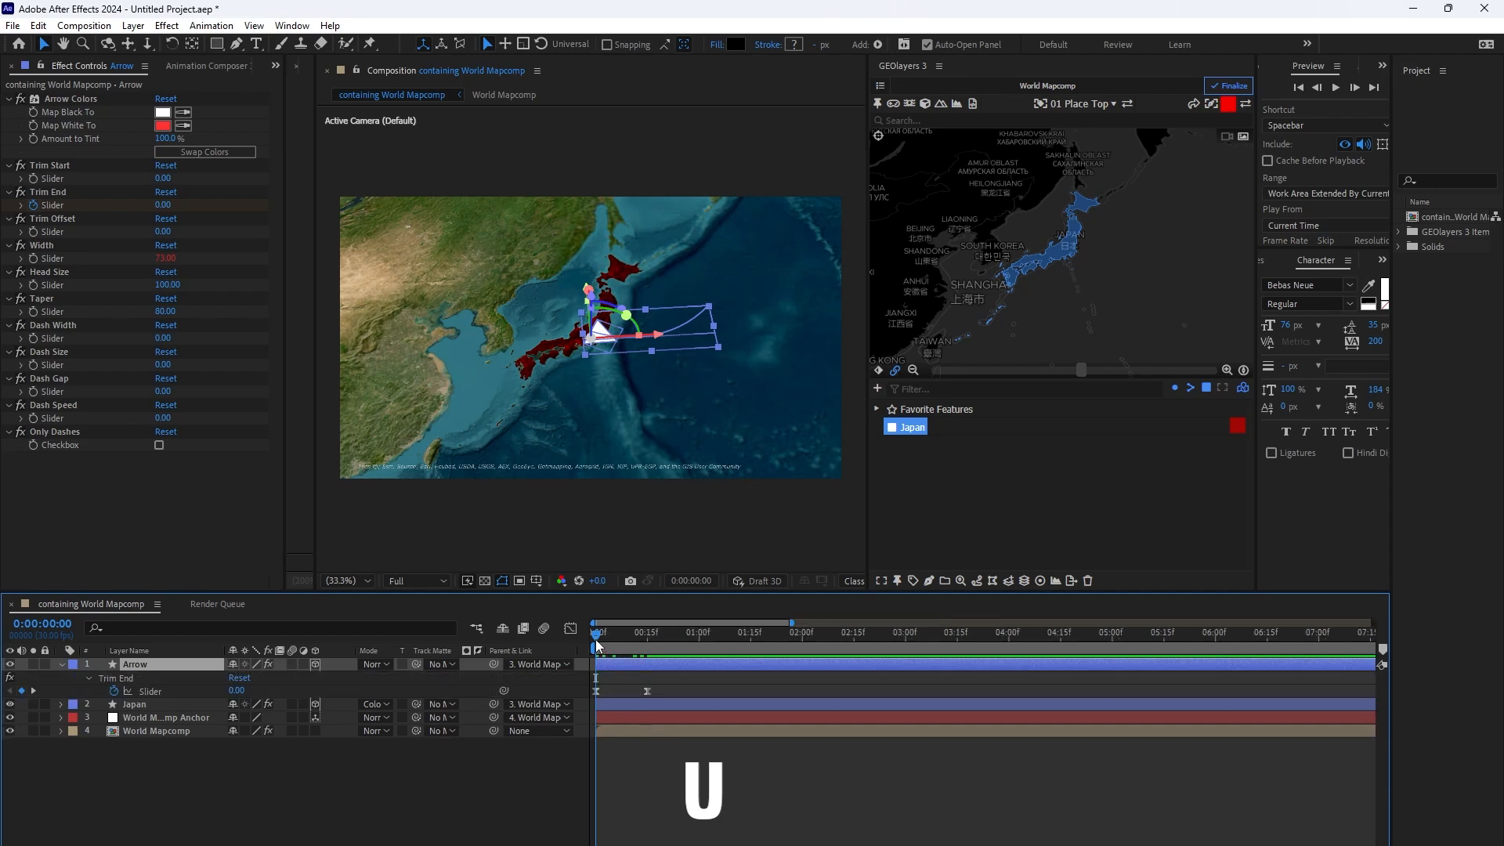
{"action": "mouse_move", "coordinate": [597, 644]}
{"action": "left_mouse_down"}
{"action": "mouse_move", "coordinate": [580, 649]}
{"action": "mouse_move", "coordinate": [679, 655]}
{"action": "mouse_move", "coordinate": [593, 658]}
{"action": "left_mouse_up"}
{"action": "key", "text": "space"}
{"action": "key", "text": "space"}
{"action": "left_click_drag", "start_coordinate": [729, 641], "coordinate": [594, 679]}
{"action": "left_click", "coordinate": [684, 766]}
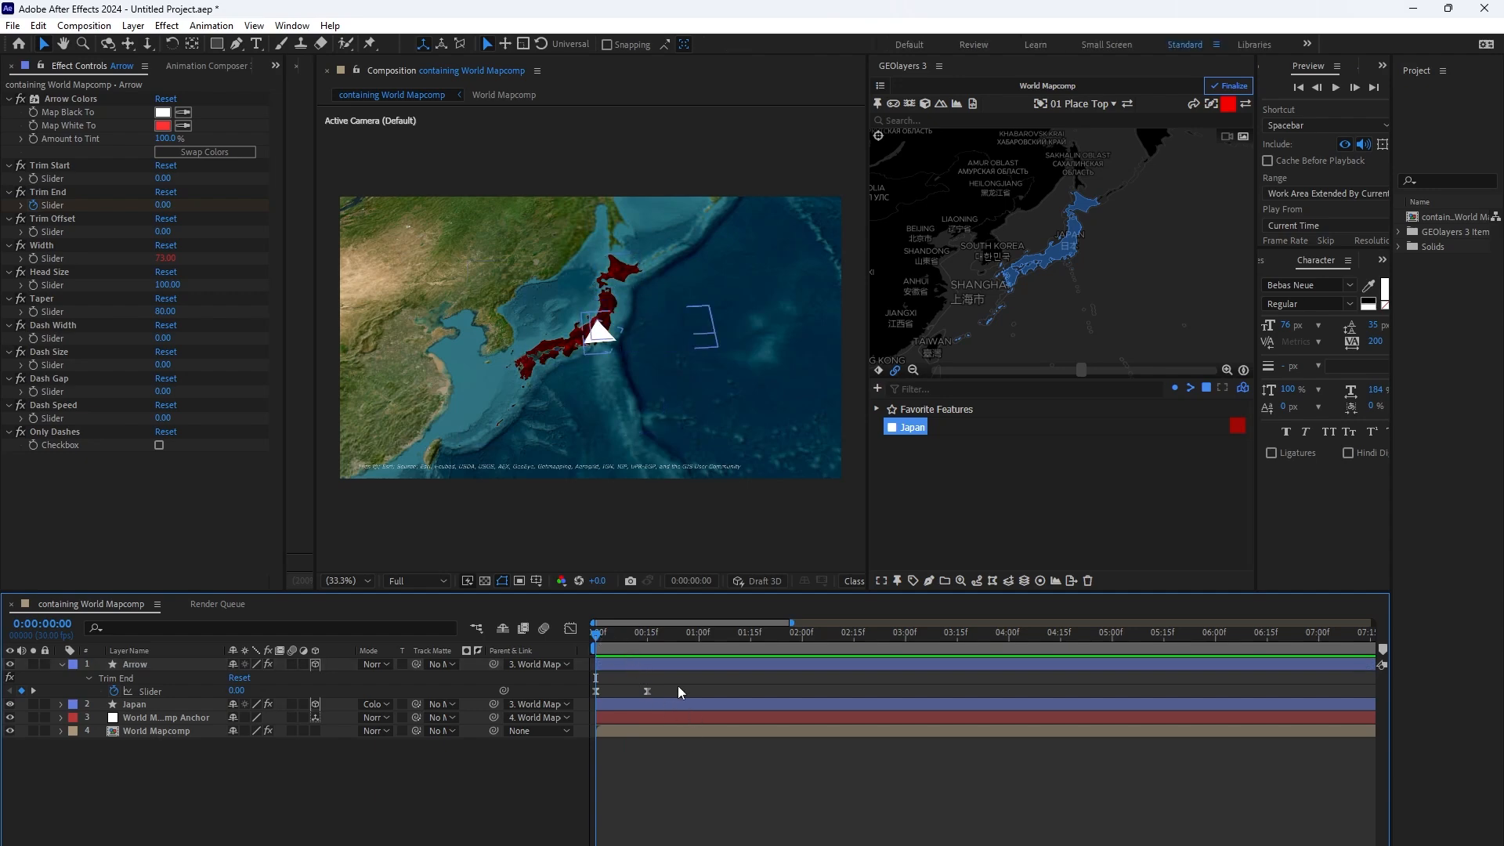
Trim the Arrow layer's out point to 0:00:01:00 and play the result from the start.
{"action": "key", "text": "k"}
{"action": "left_click_drag", "start_coordinate": [649, 636], "coordinate": [700, 647]}
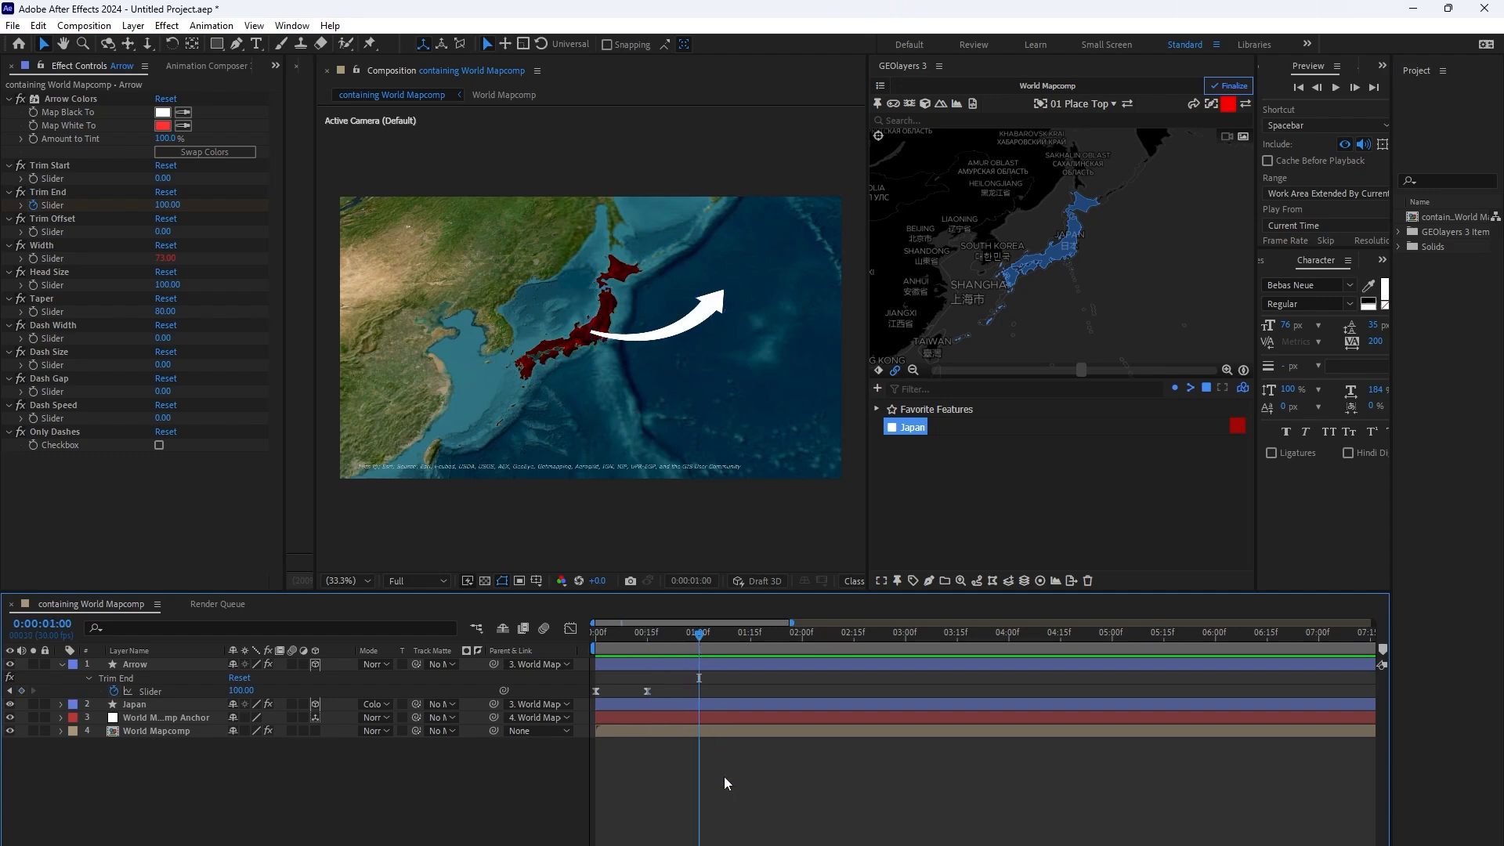
{"action": "left_click", "coordinate": [711, 664]}
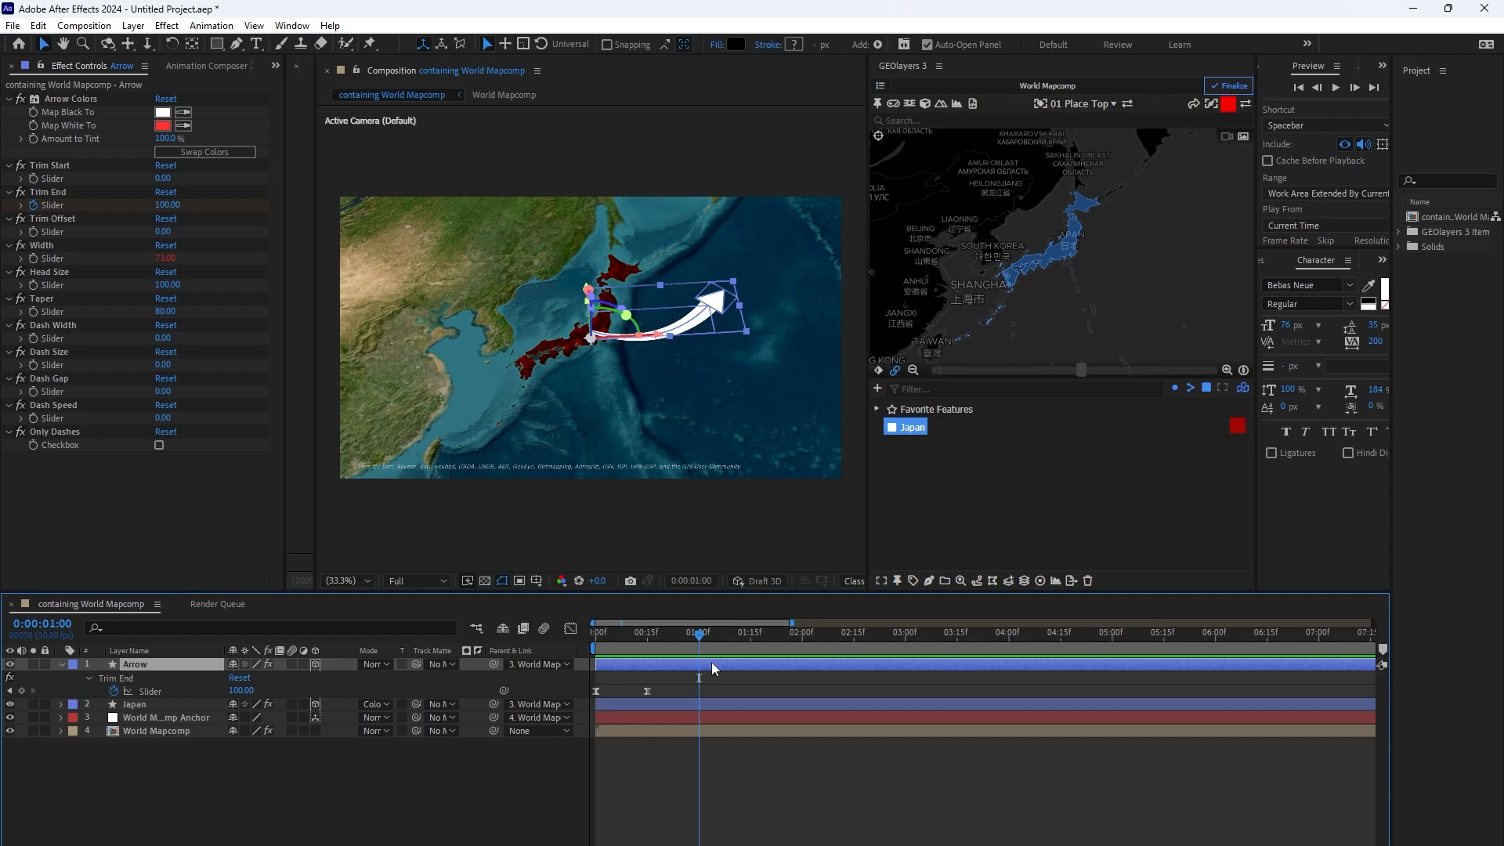
{"action": "key", "text": "alt+bracketright"}
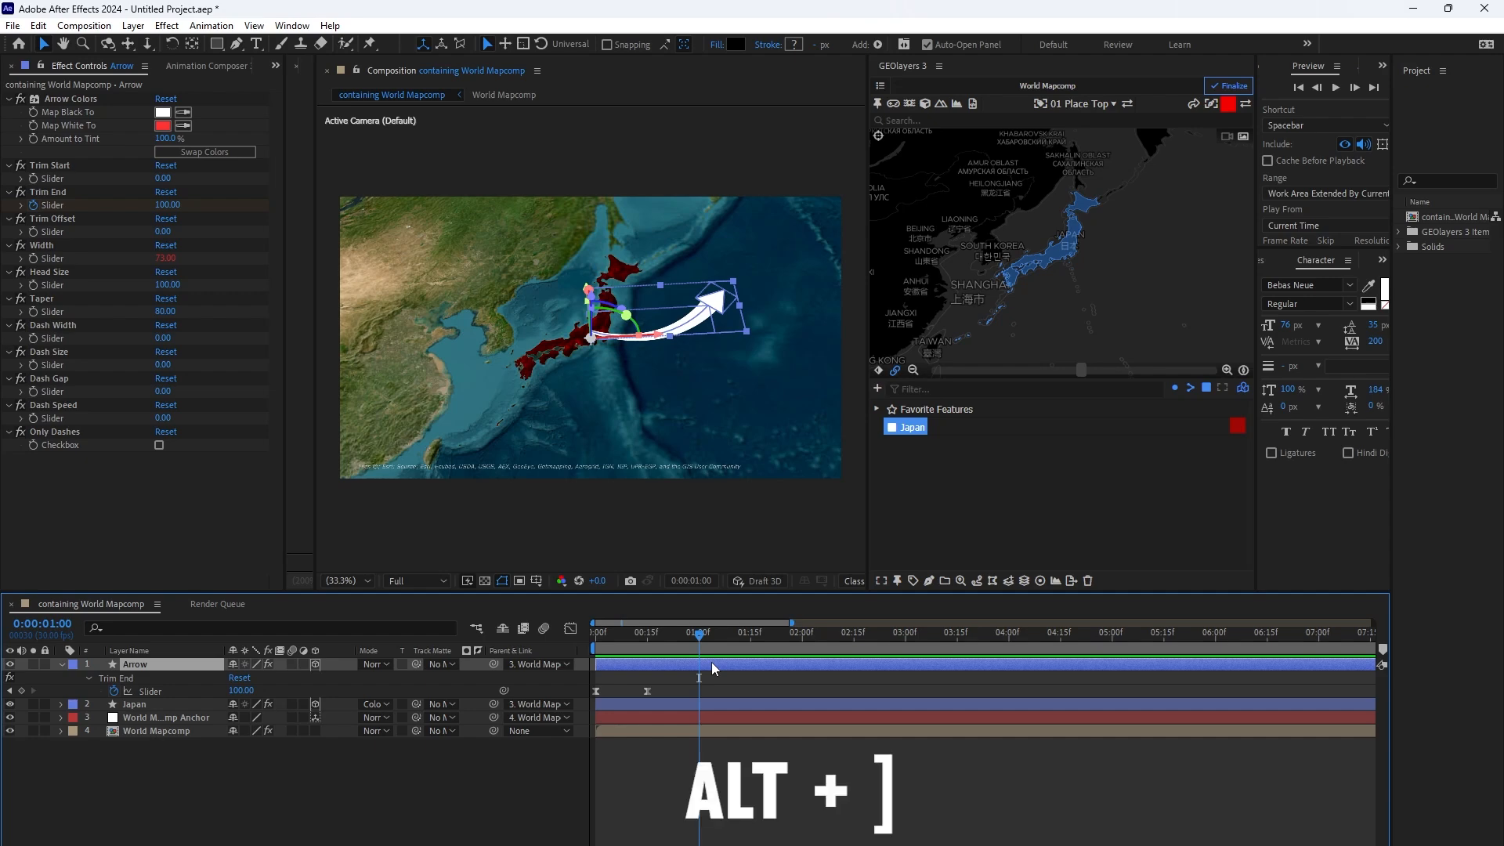
{"action": "left_click_drag", "start_coordinate": [699, 635], "coordinate": [584, 639]}
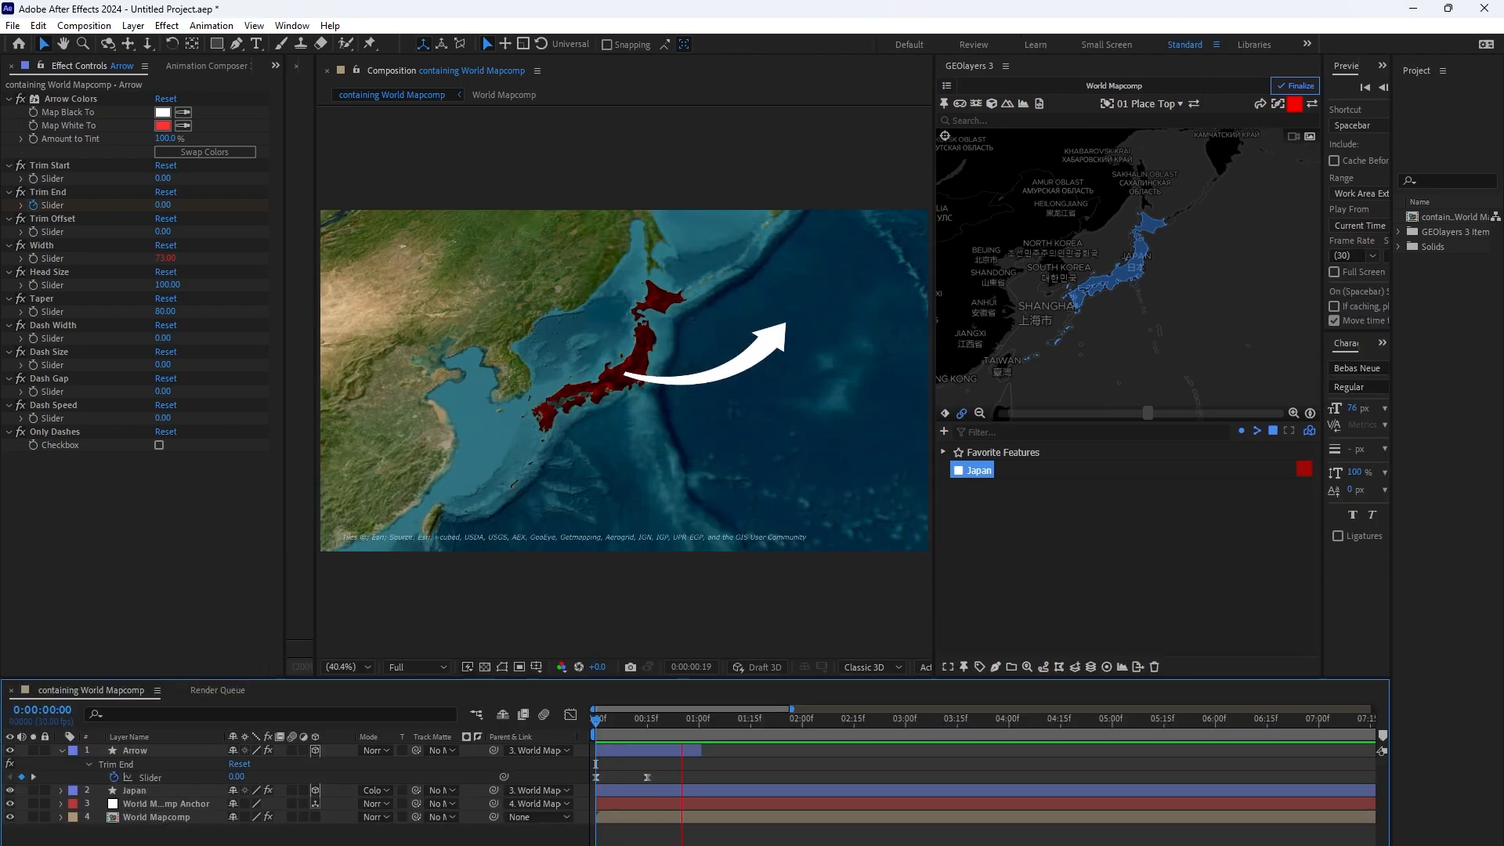
{"action": "mouse_move", "coordinate": [746, 735]}
{"action": "left_mouse_down"}
{"action": "mouse_move", "coordinate": [771, 723]}
{"action": "mouse_move", "coordinate": [645, 722]}
{"action": "left_mouse_up"}
{"action": "key", "text": "space"}
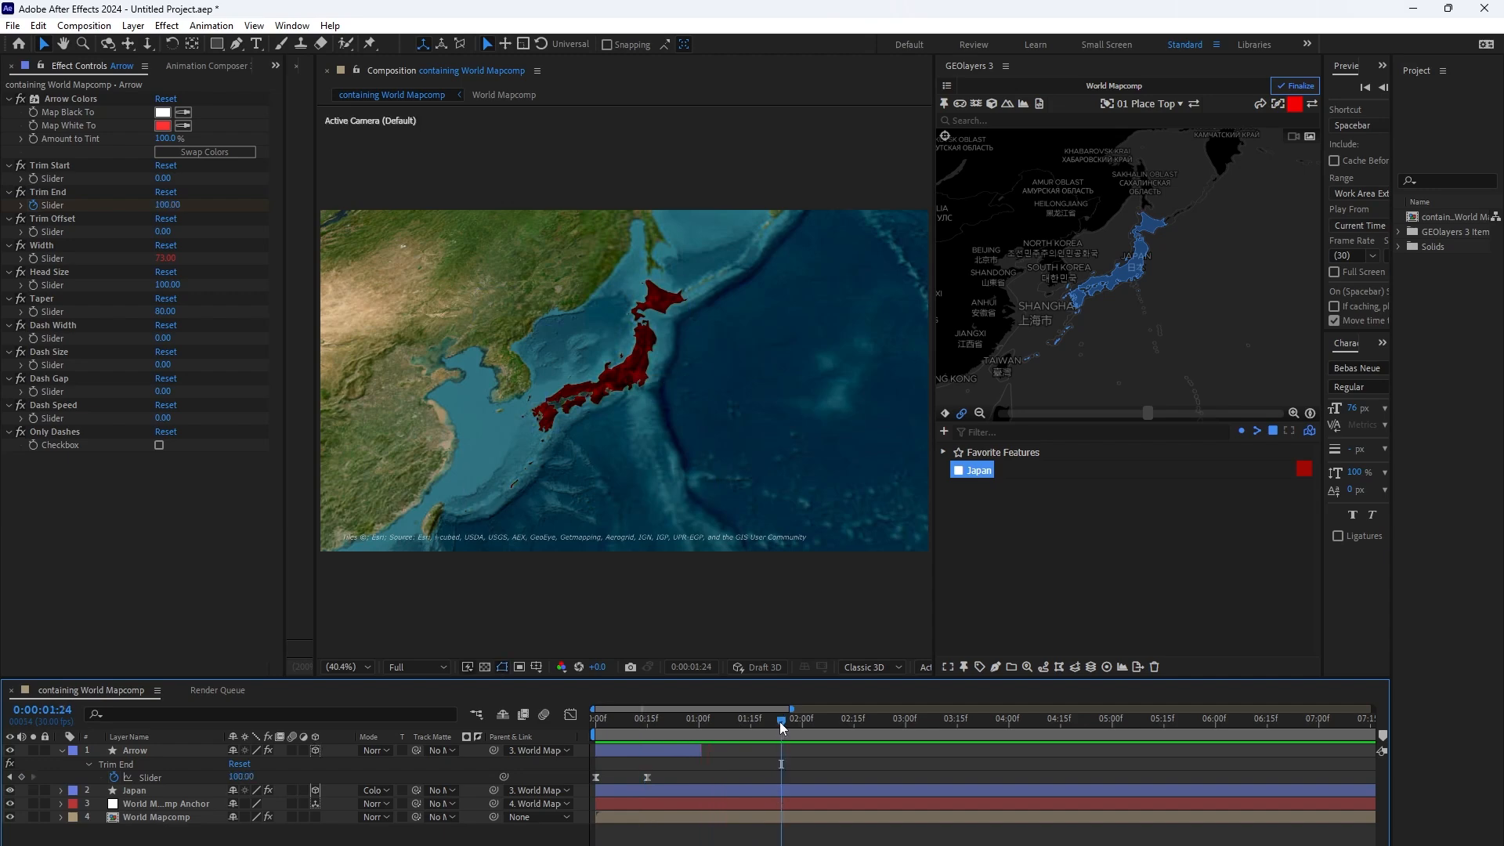
Apply the Gaussian Blur & Fade starter preset from Animation Composer as an Out transition on the Arrow layer and preview it.
{"action": "left_click_drag", "start_coordinate": [779, 722], "coordinate": [694, 723]}
{"action": "left_click", "coordinate": [681, 750]}
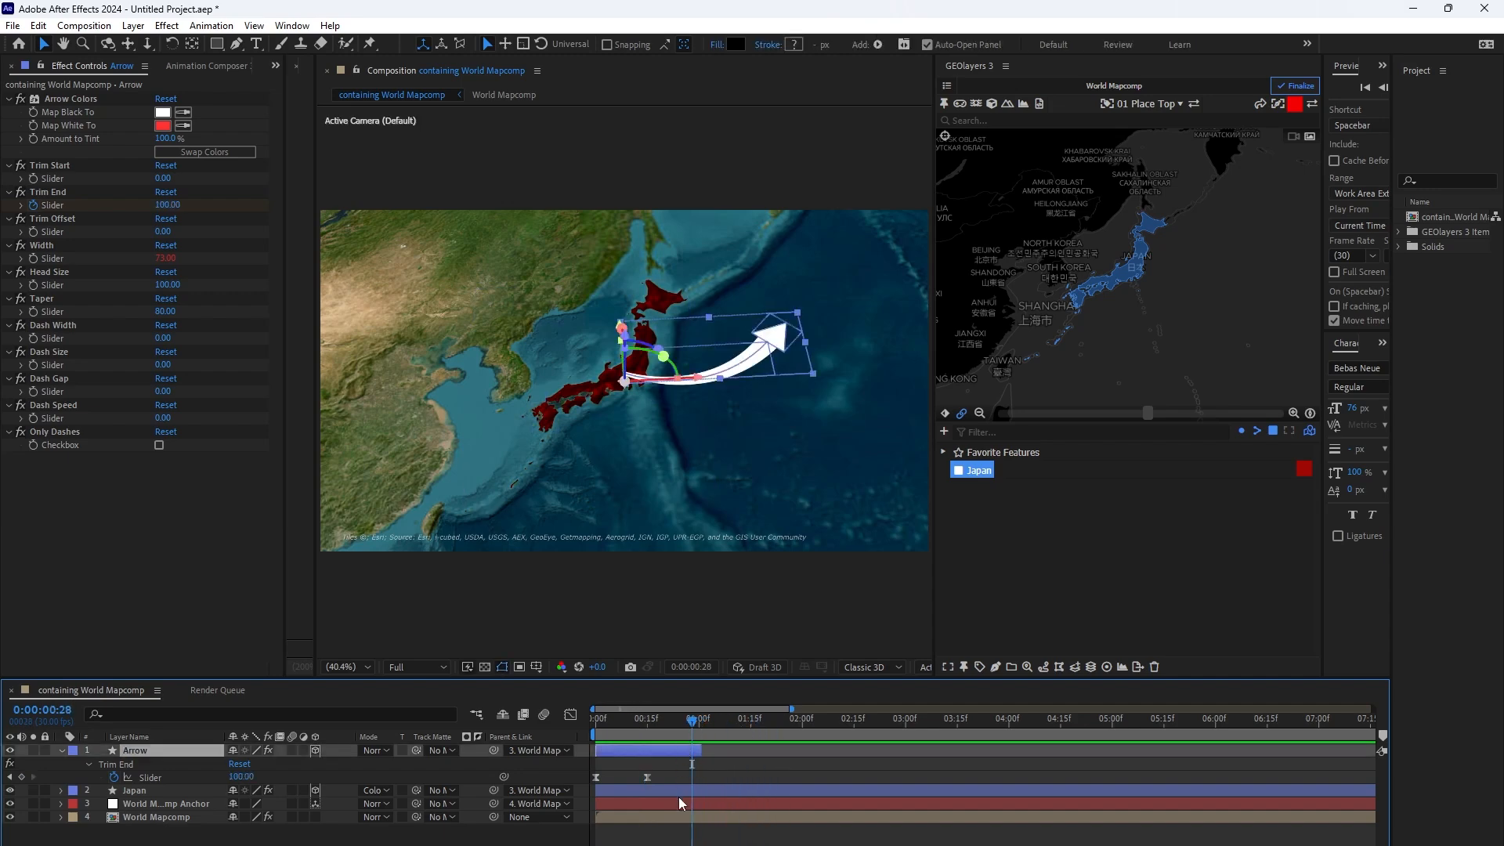
{"action": "left_click", "coordinate": [204, 69]}
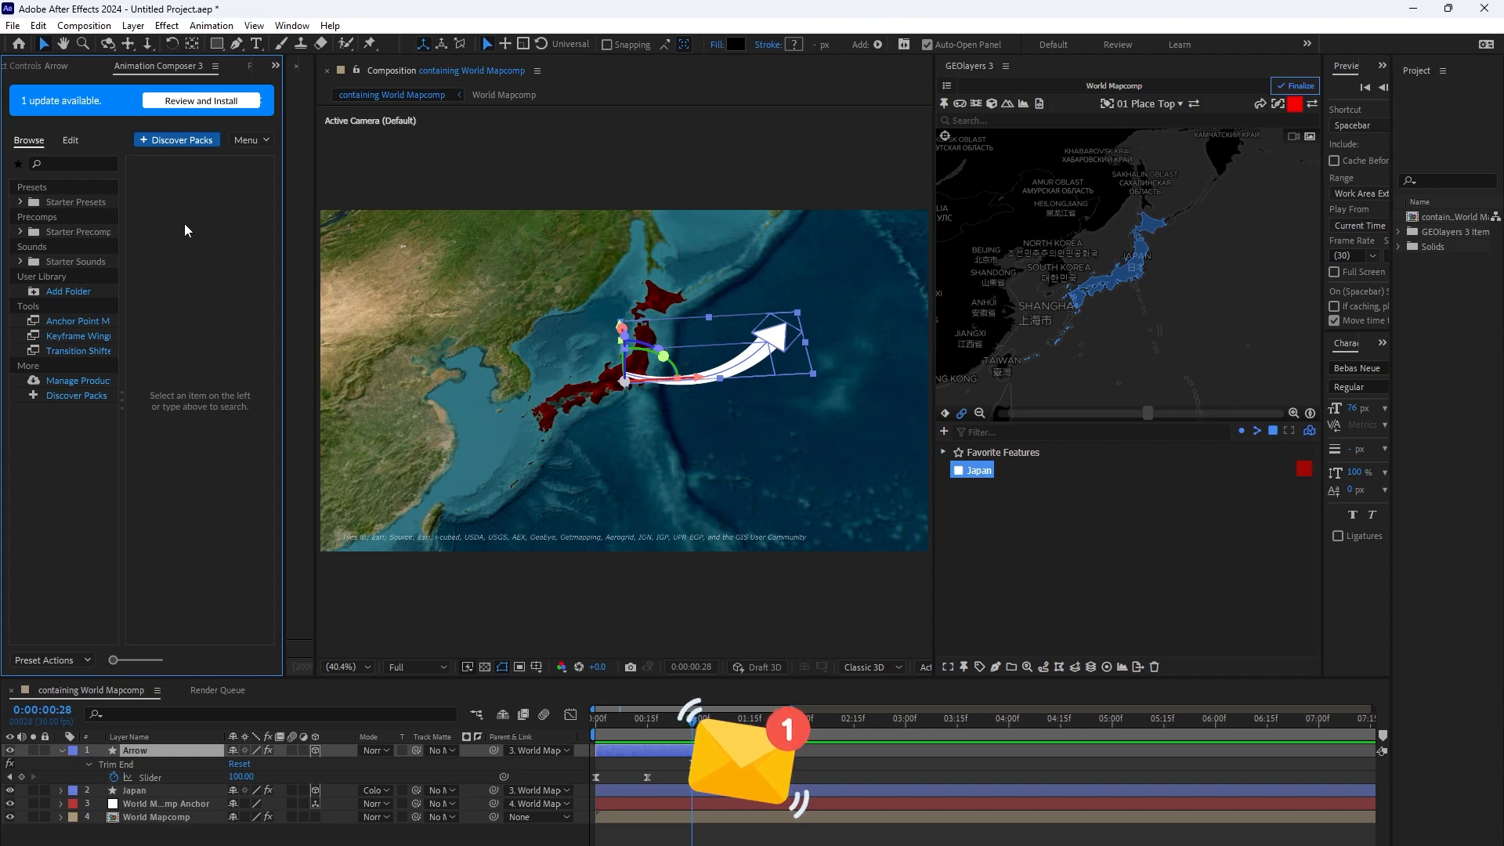
{"action": "left_click", "coordinate": [68, 203]}
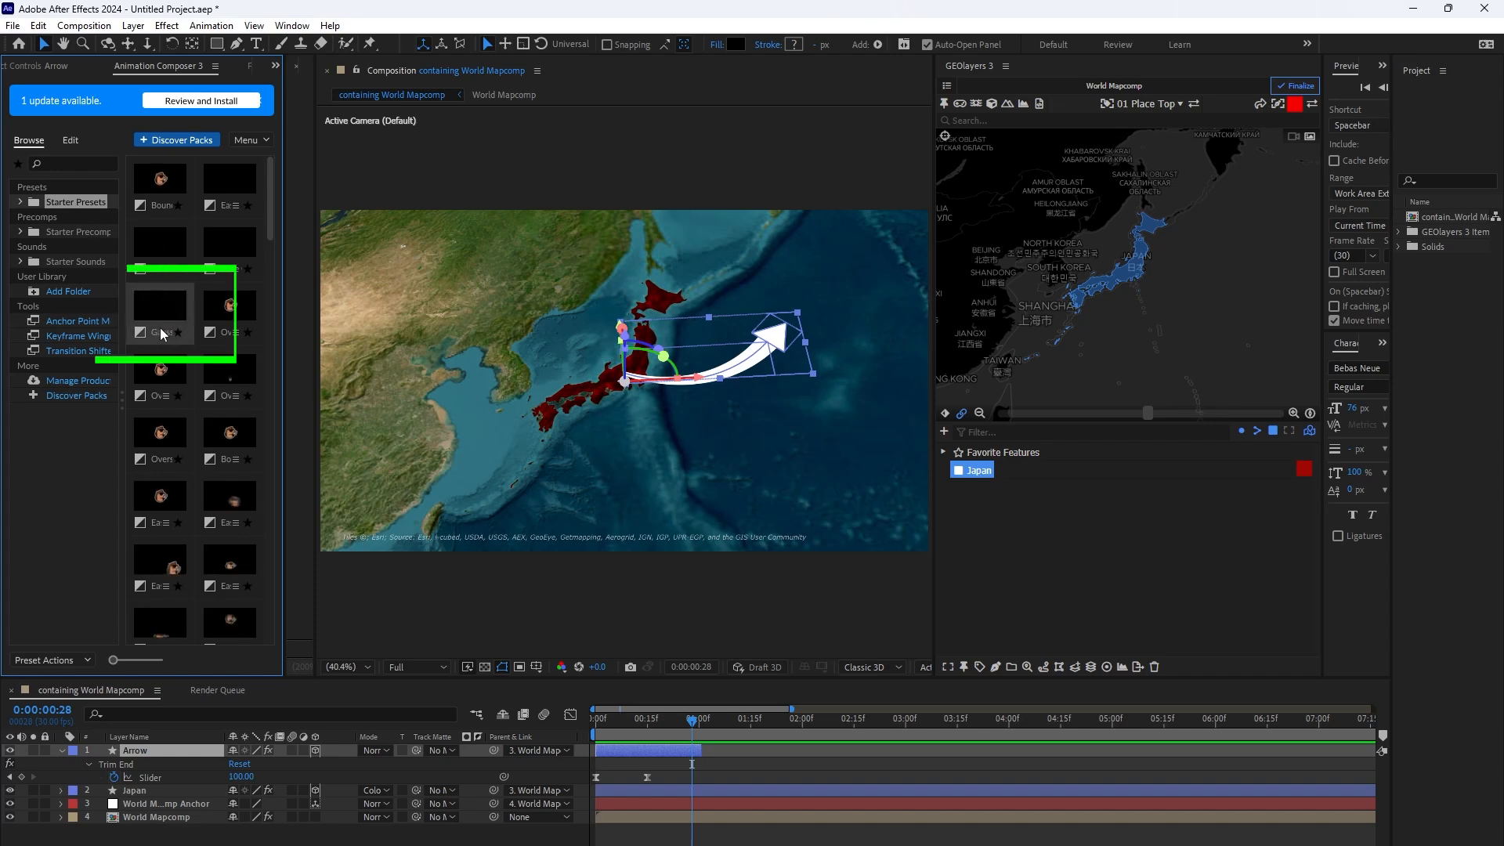
{"action": "left_click", "coordinate": [163, 304]}
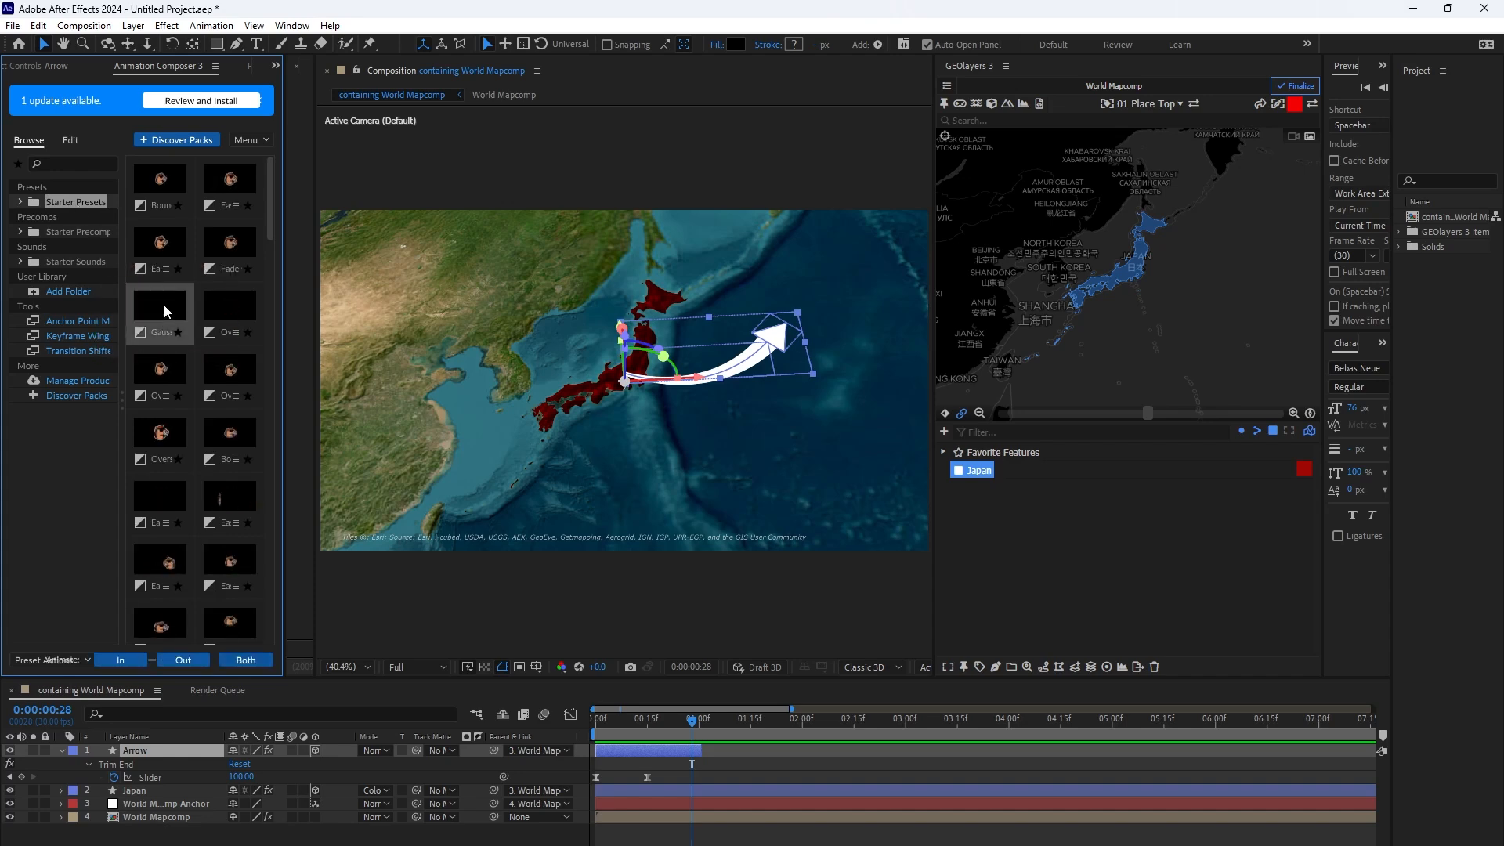
{"action": "left_click", "coordinate": [185, 660]}
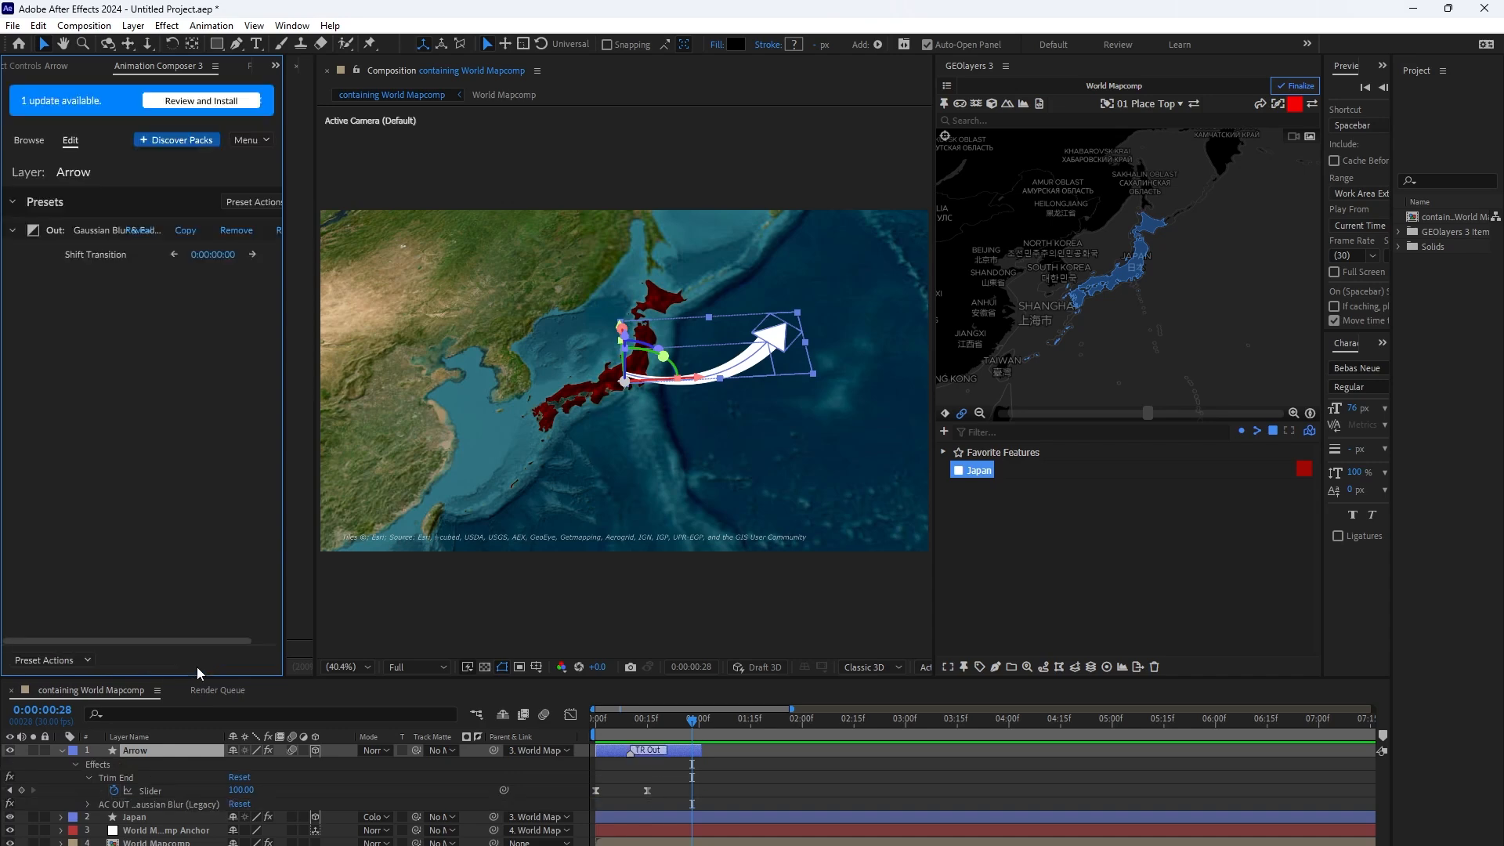
{"action": "left_click_drag", "start_coordinate": [707, 730], "coordinate": [579, 735]}
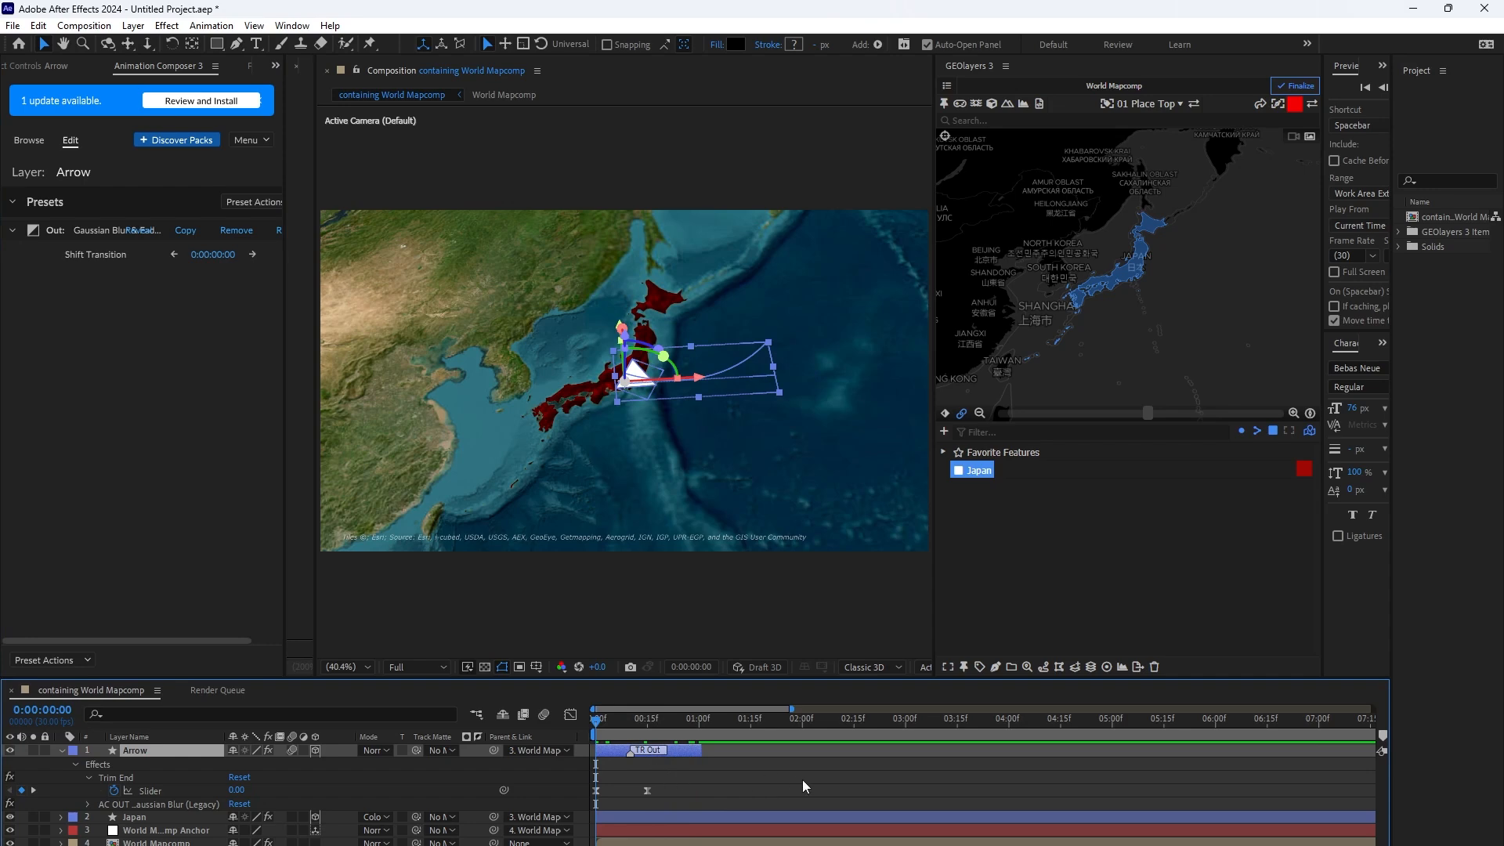
{"action": "key", "text": "space"}
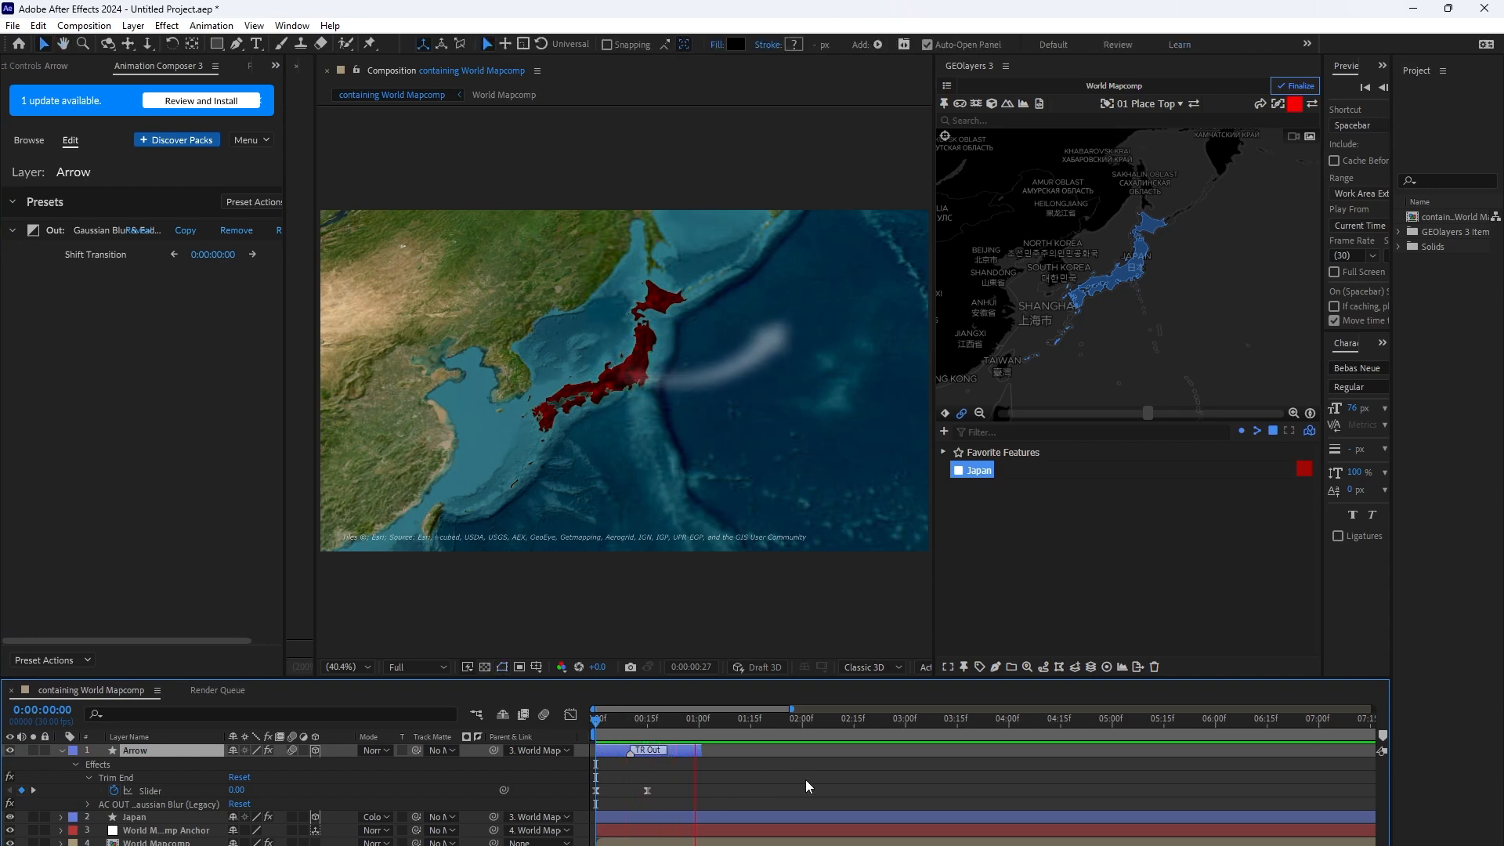
Extend the Arrow layer's end to about 2 seconds, shift its Out transition marker to about 1.4 seconds, and preview the fade.
{"action": "left_click_drag", "start_coordinate": [702, 750], "coordinate": [805, 754]}
{"action": "left_click_drag", "start_coordinate": [636, 751], "coordinate": [745, 750]}
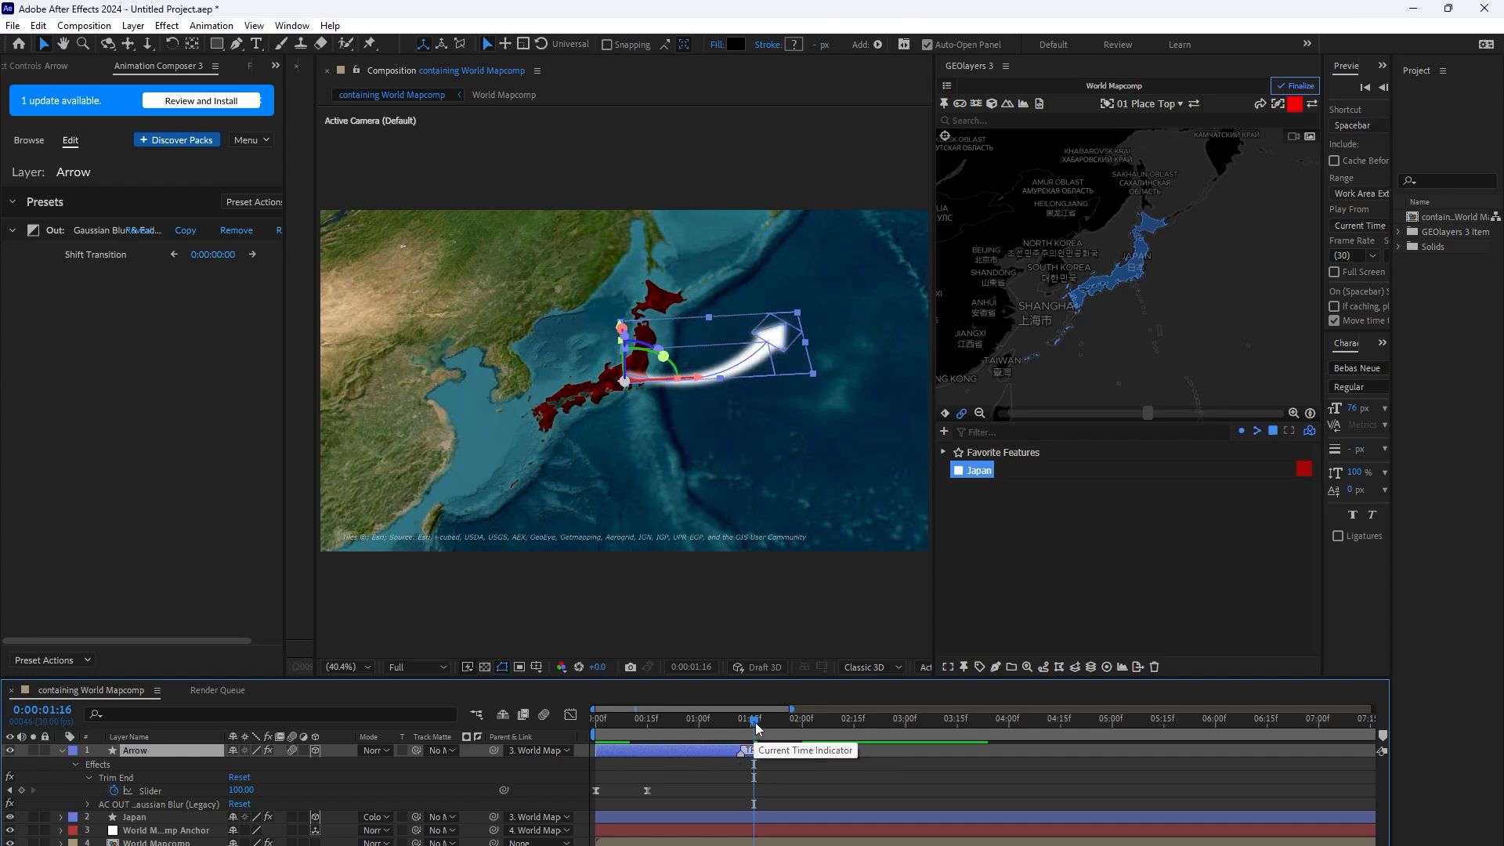
{"action": "key", "text": "Home"}
{"action": "key", "text": "space"}
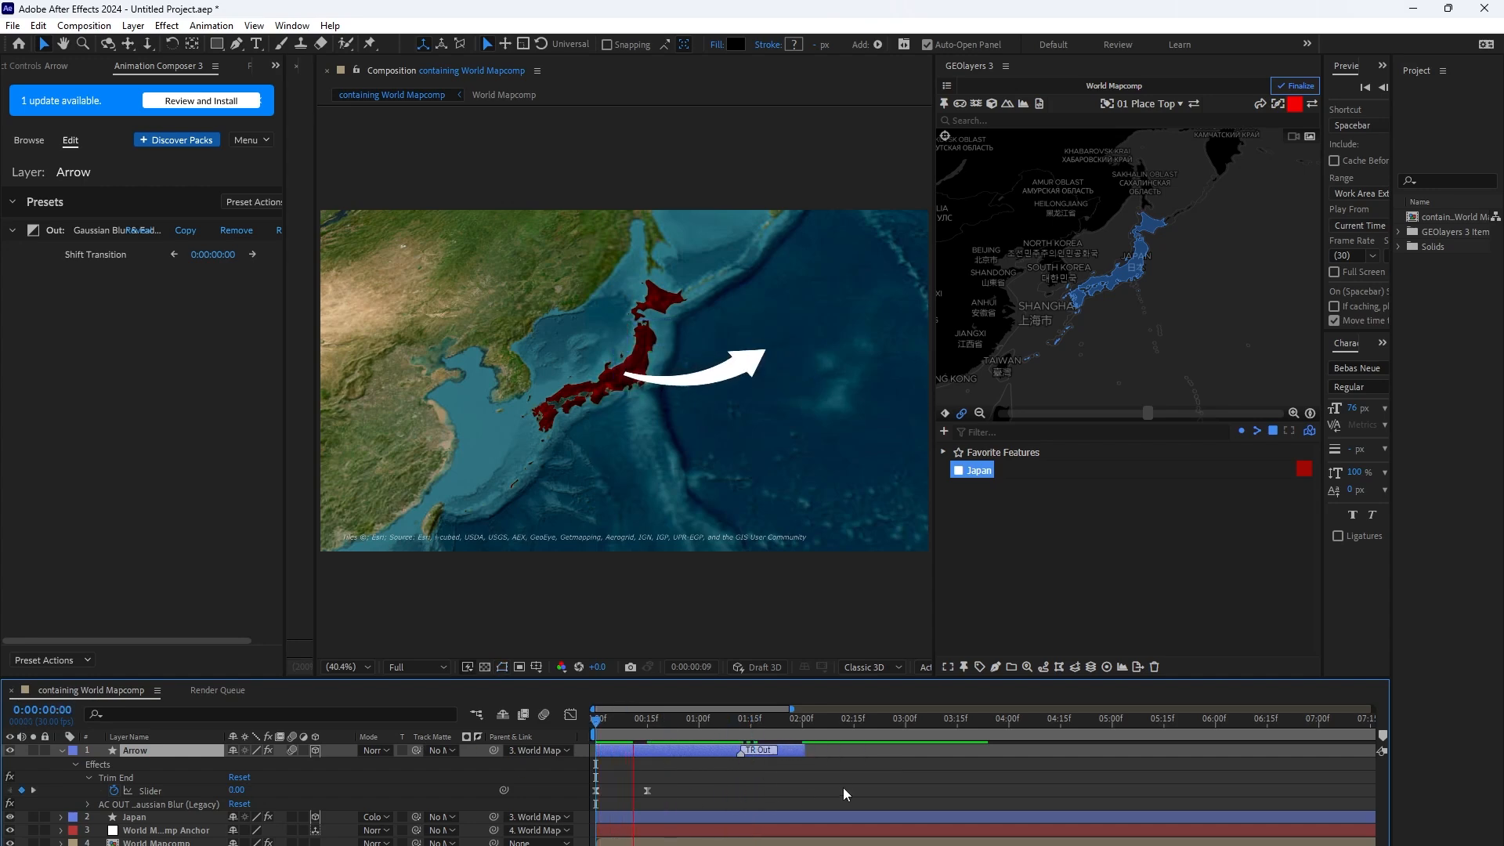
{"action": "key", "text": "space"}
{"action": "left_click_drag", "start_coordinate": [899, 722], "coordinate": [568, 741]}
{"action": "key", "text": "space"}
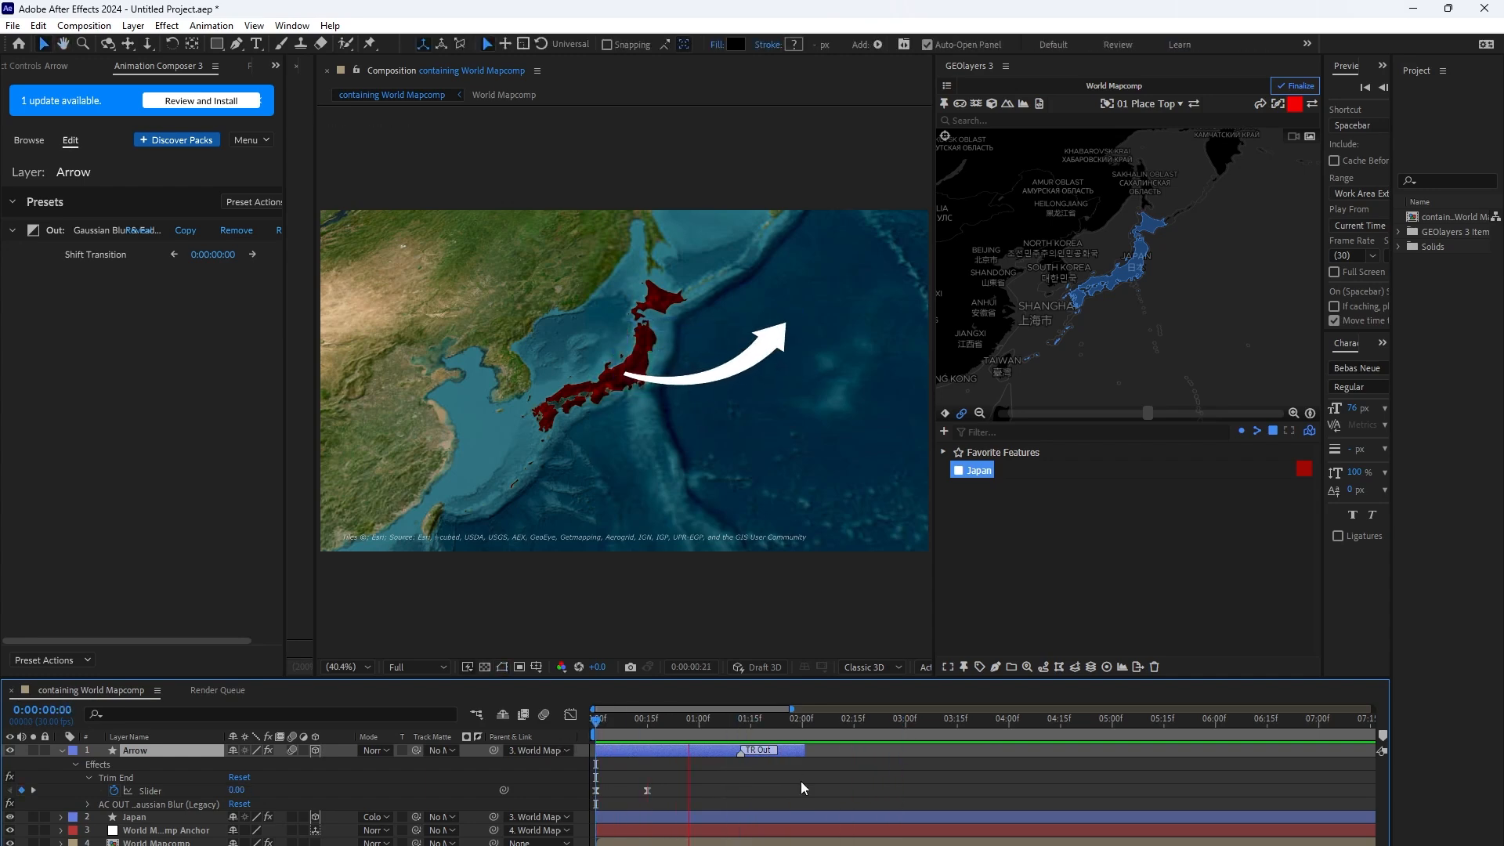
{"action": "key", "text": "space"}
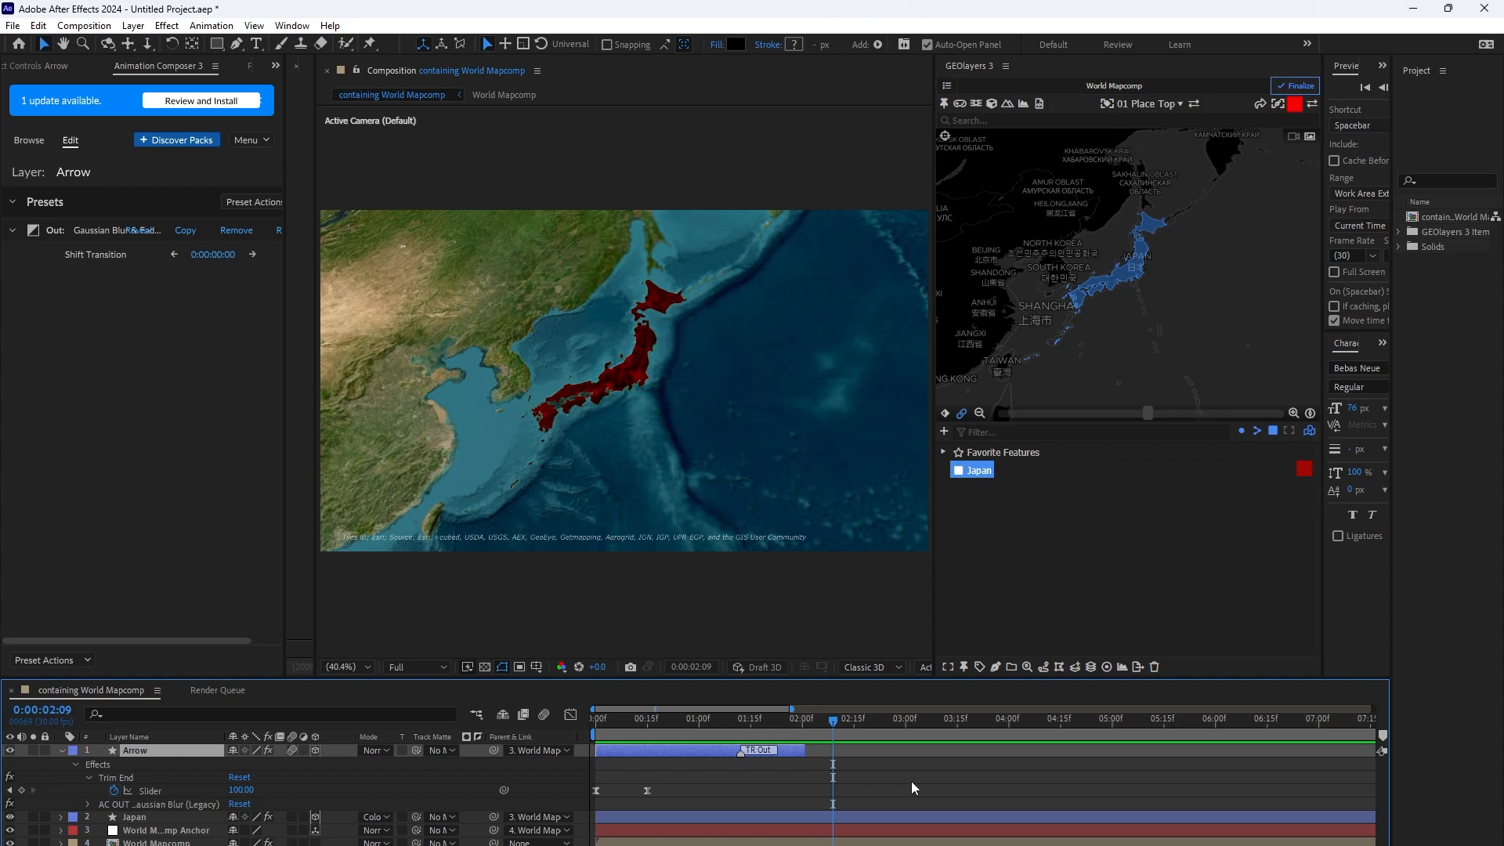
Undo the Arrow layer's extension, Out transition and trim to restore its full length.
{"action": "key", "text": "ctrl+z"}
{"action": "key", "text": "ctrl+z"}
{"action": "key", "text": "ctrl+z"}
{"action": "key", "text": "ctrl+z"}
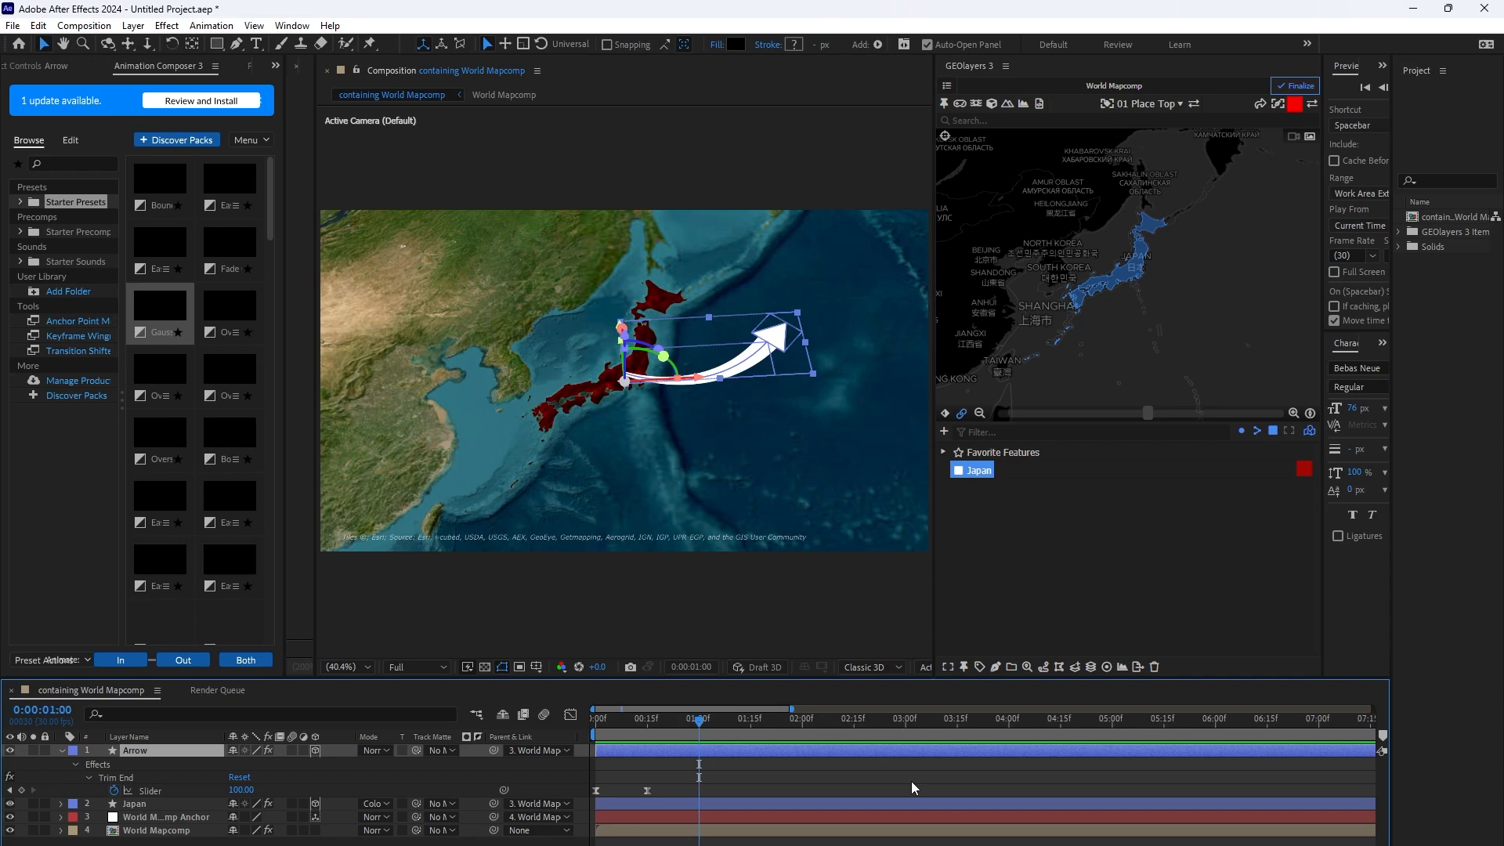
Move the arrow's second Trim End keyframe to 0:00:02:00 and preview the slower animation from the start.
{"action": "key", "text": "Home"}
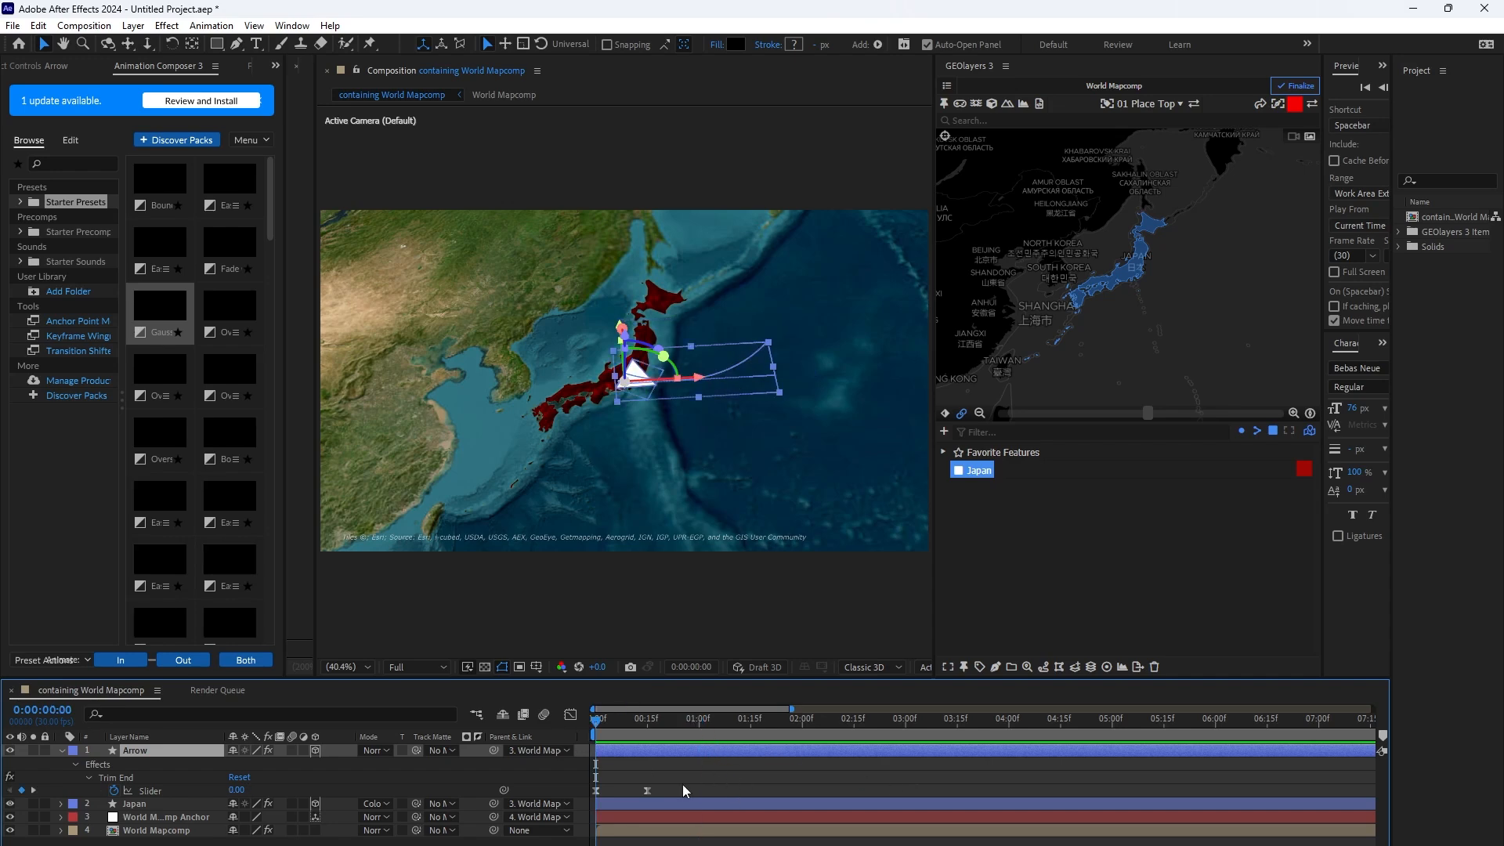
{"action": "key", "text": "space"}
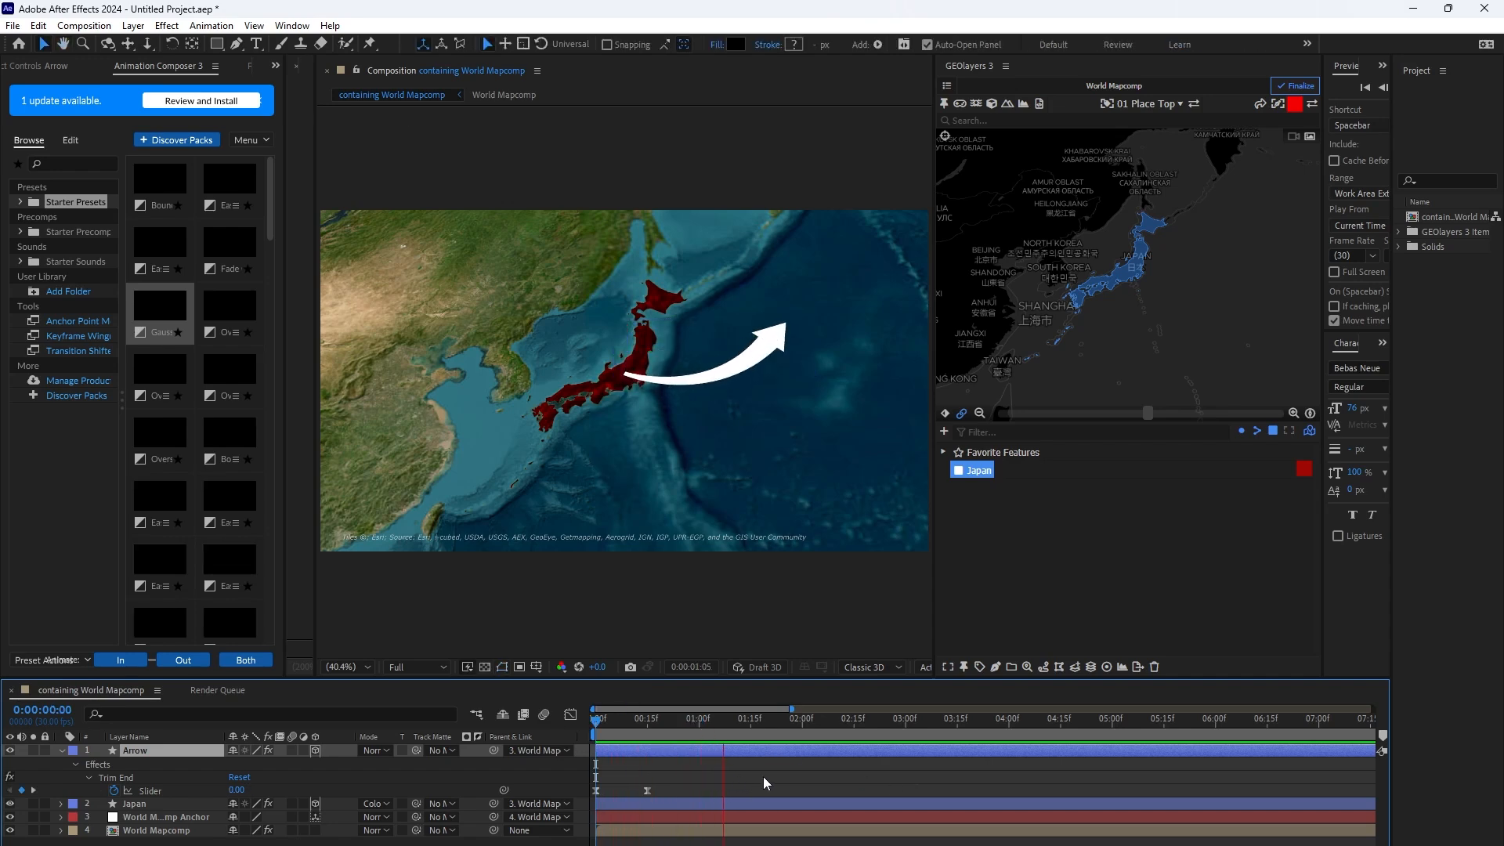
{"action": "key", "text": "space"}
{"action": "left_click_drag", "start_coordinate": [810, 727], "coordinate": [803, 723]}
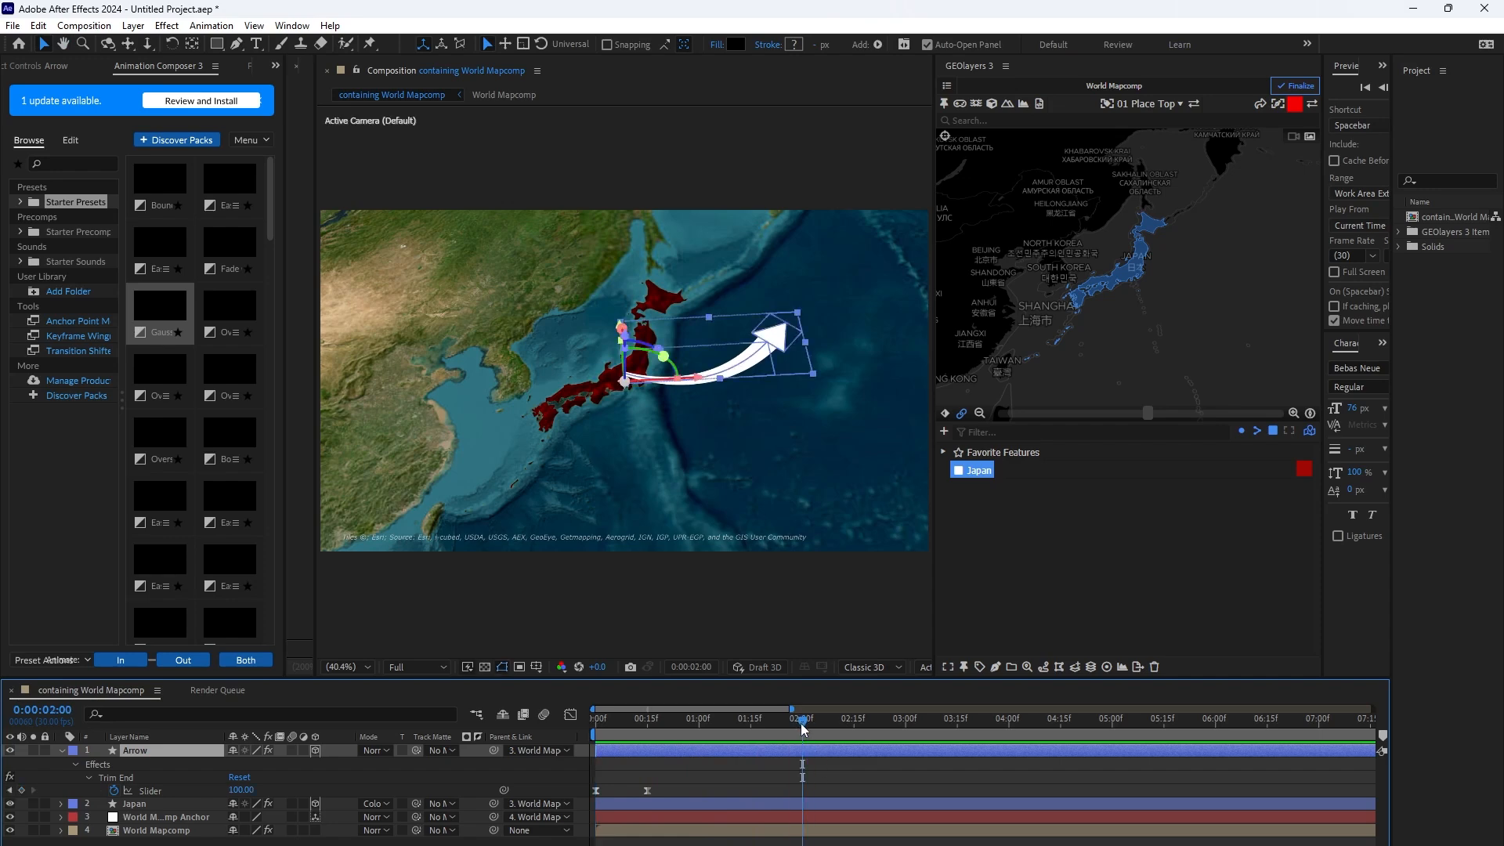
{"action": "left_click_drag", "start_coordinate": [647, 791], "coordinate": [803, 815]}
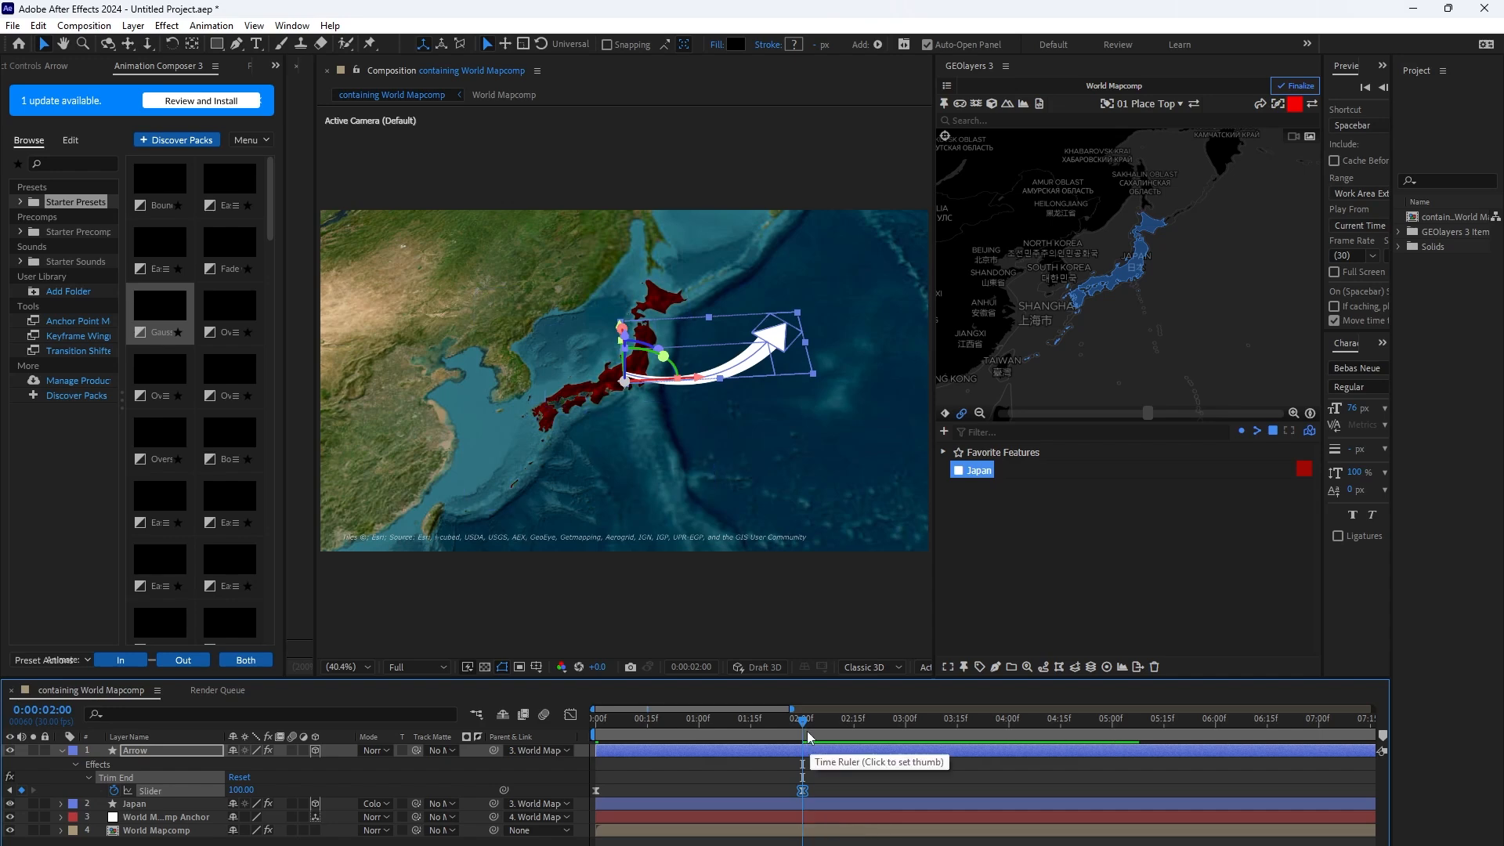
{"action": "left_click_drag", "start_coordinate": [778, 725], "coordinate": [580, 735]}
{"action": "key", "text": "space"}
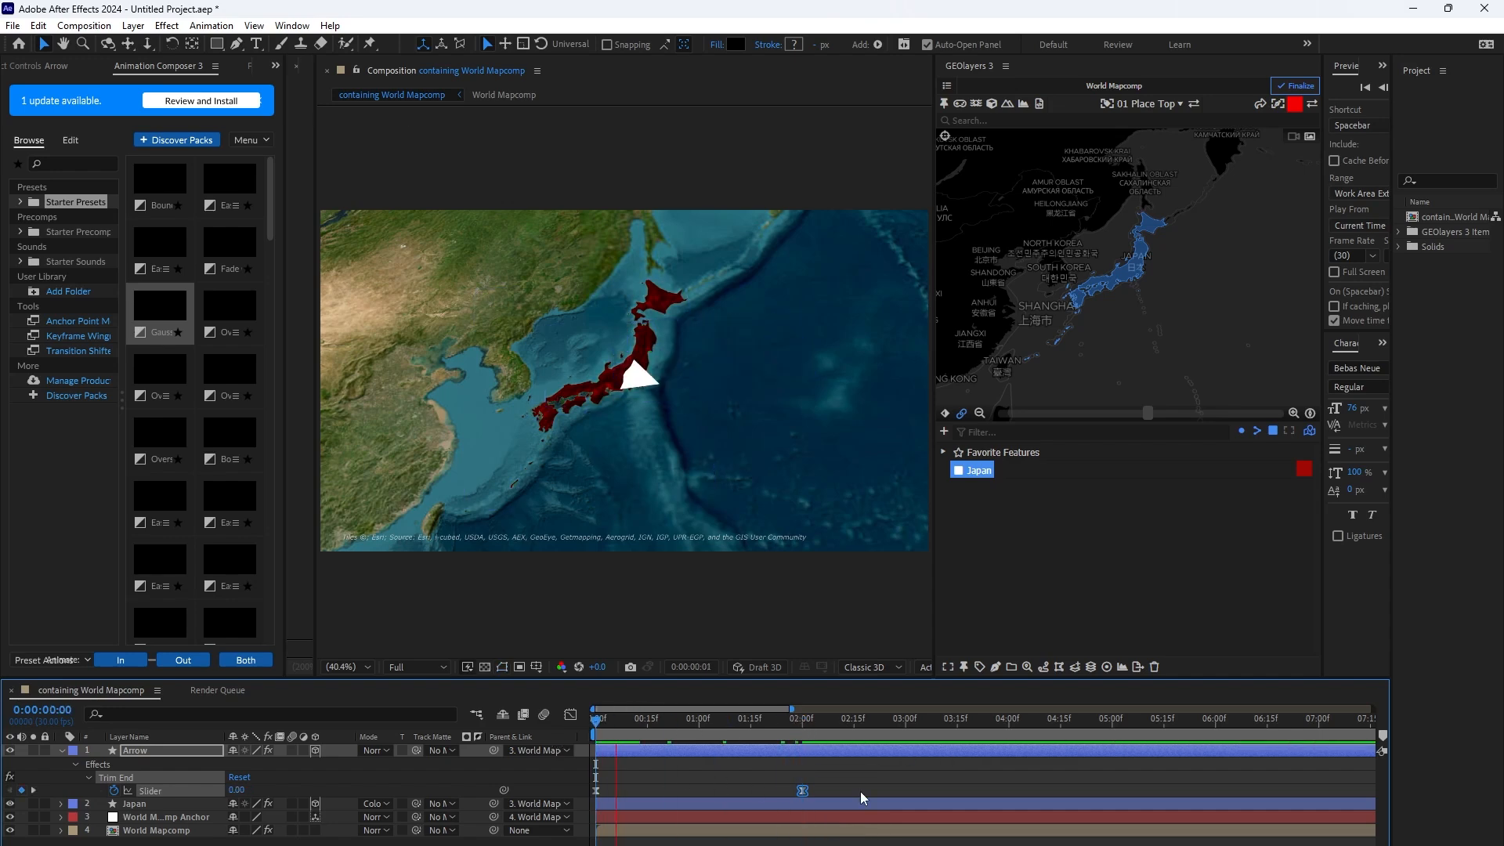
{"action": "key", "text": "space"}
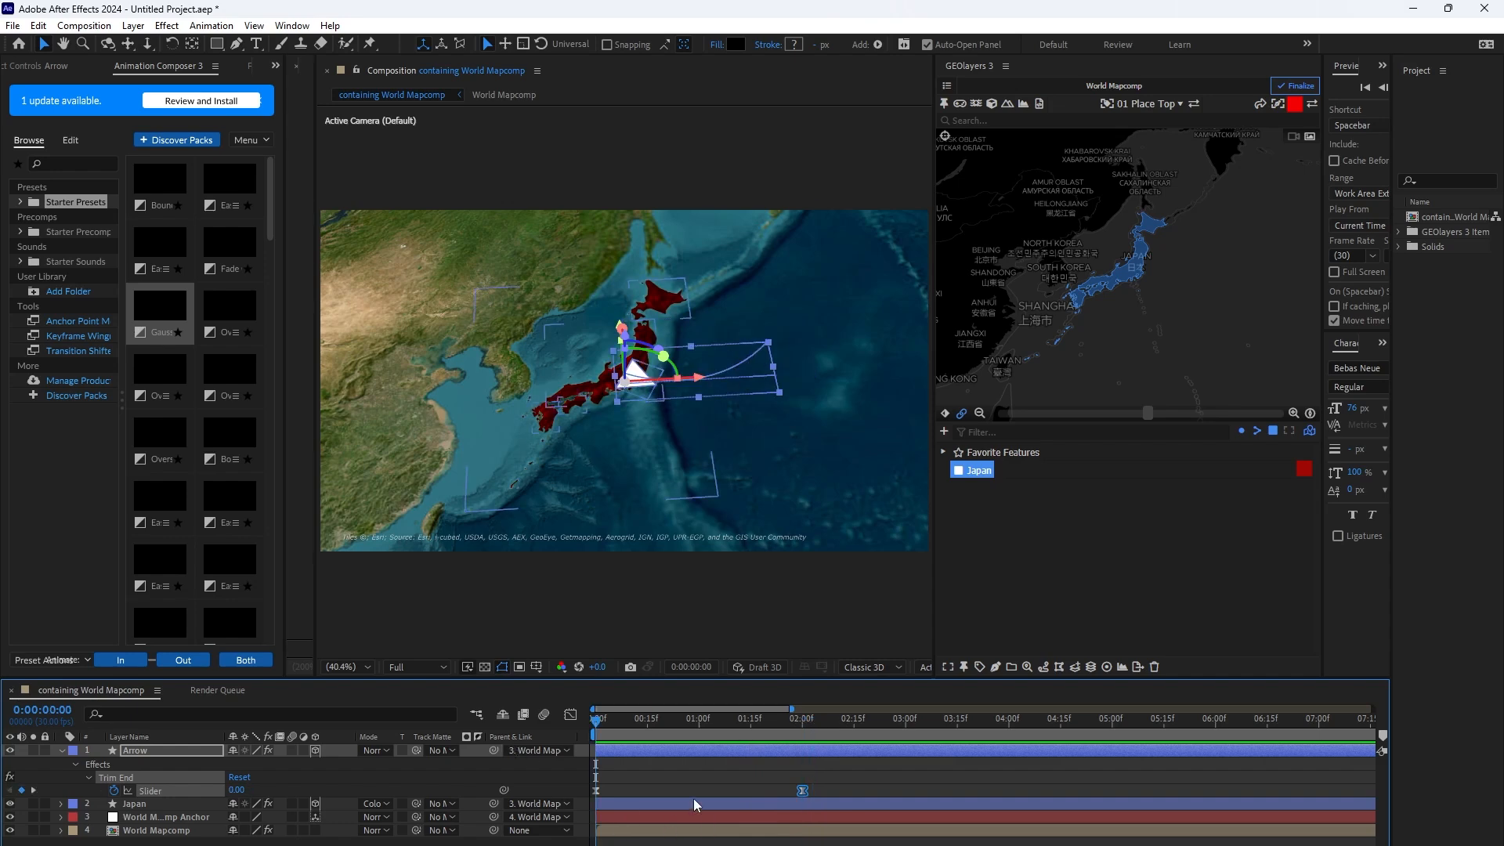
Enable view keyframing for the mapcomp at 0:00:00:00, tilt and zoom out the map at 0:00:02:00, and preview the camera move.
{"action": "left_click", "coordinate": [961, 413]}
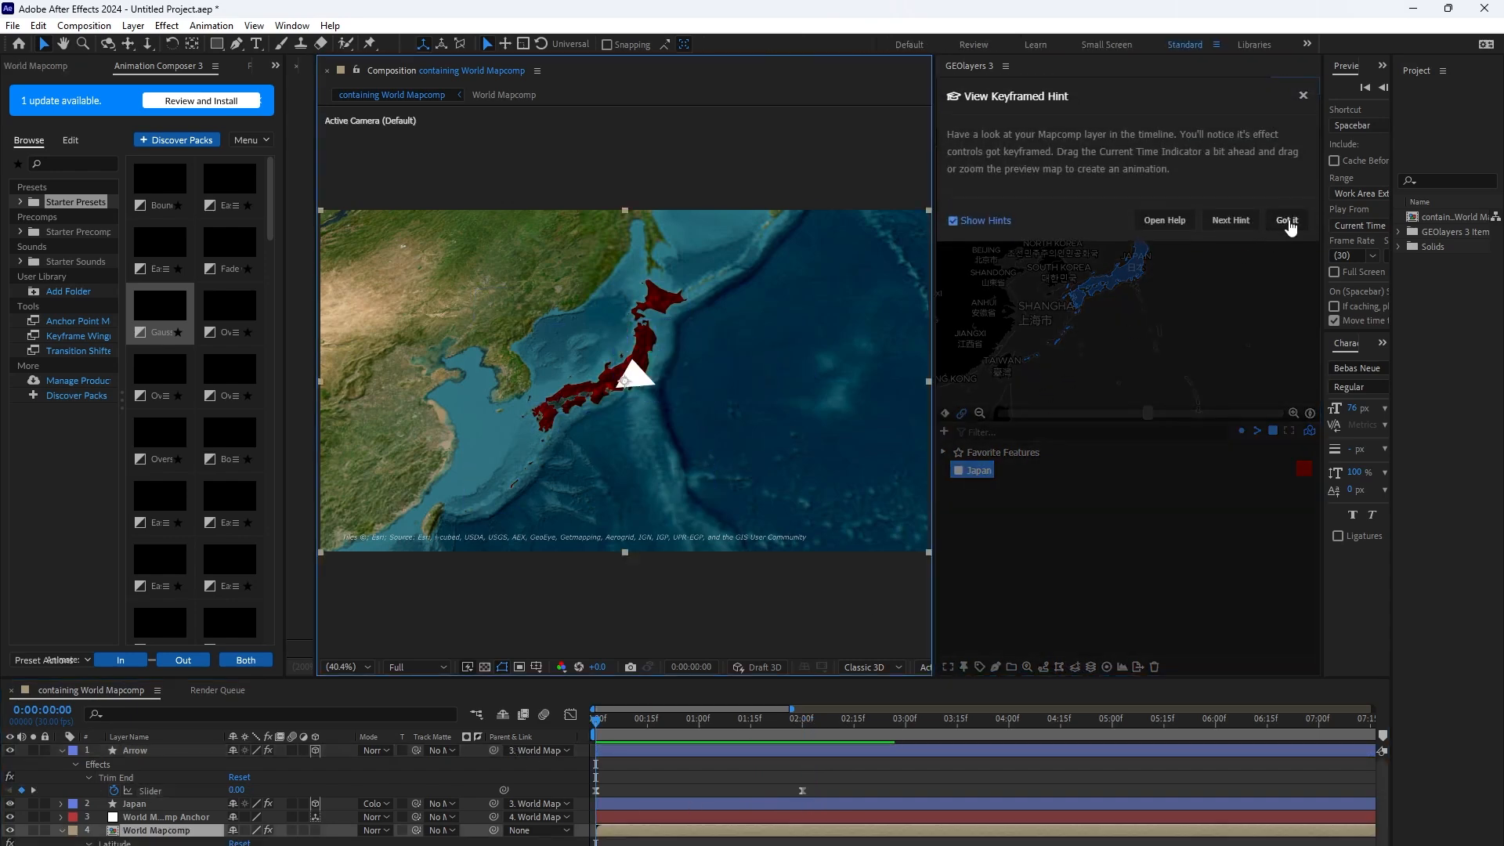
{"action": "left_click", "coordinate": [1287, 220]}
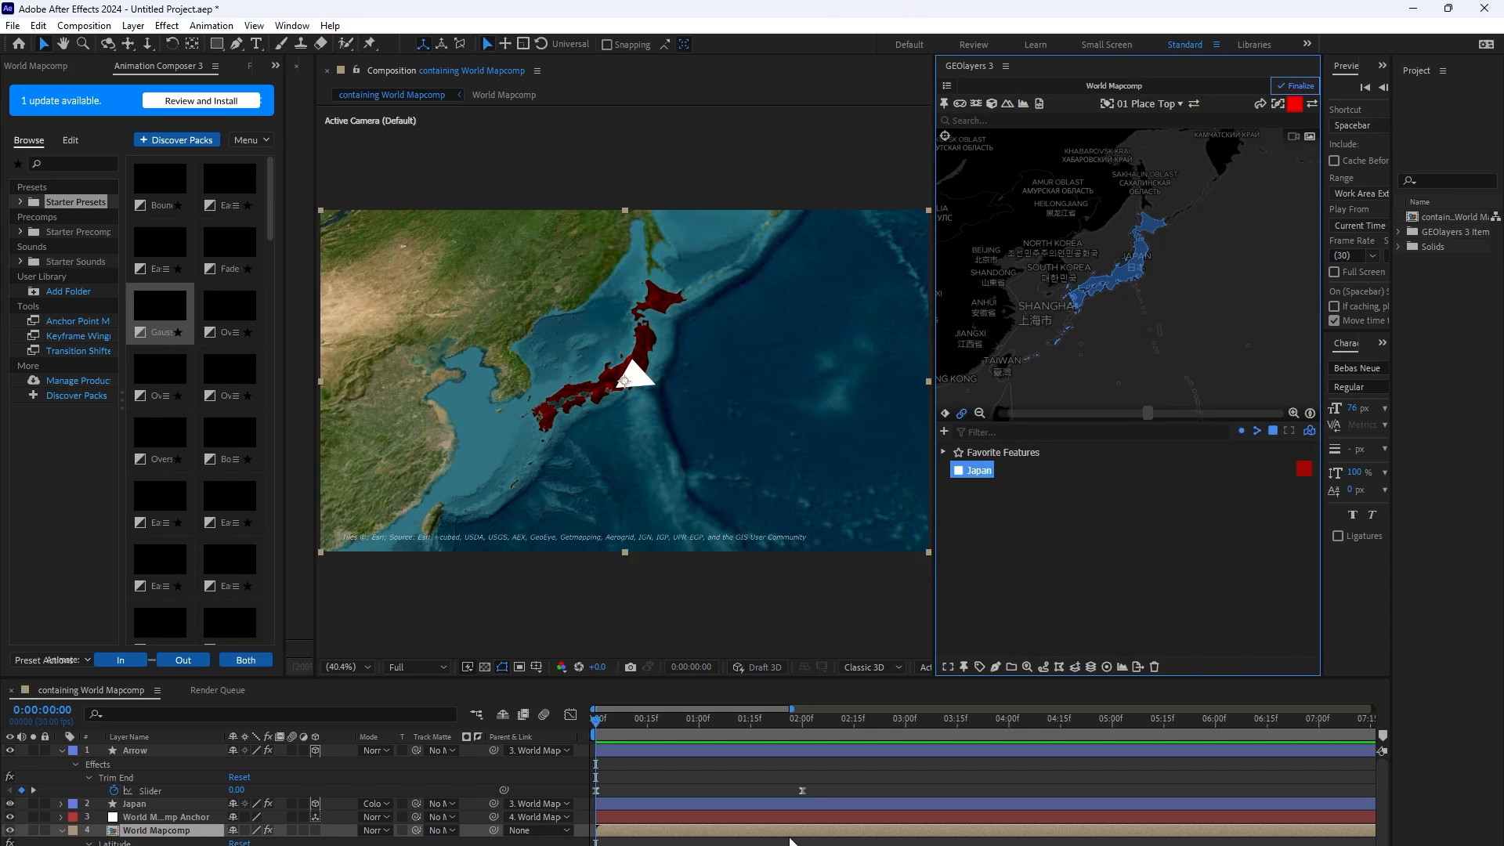
{"action": "left_click", "coordinate": [802, 718]}
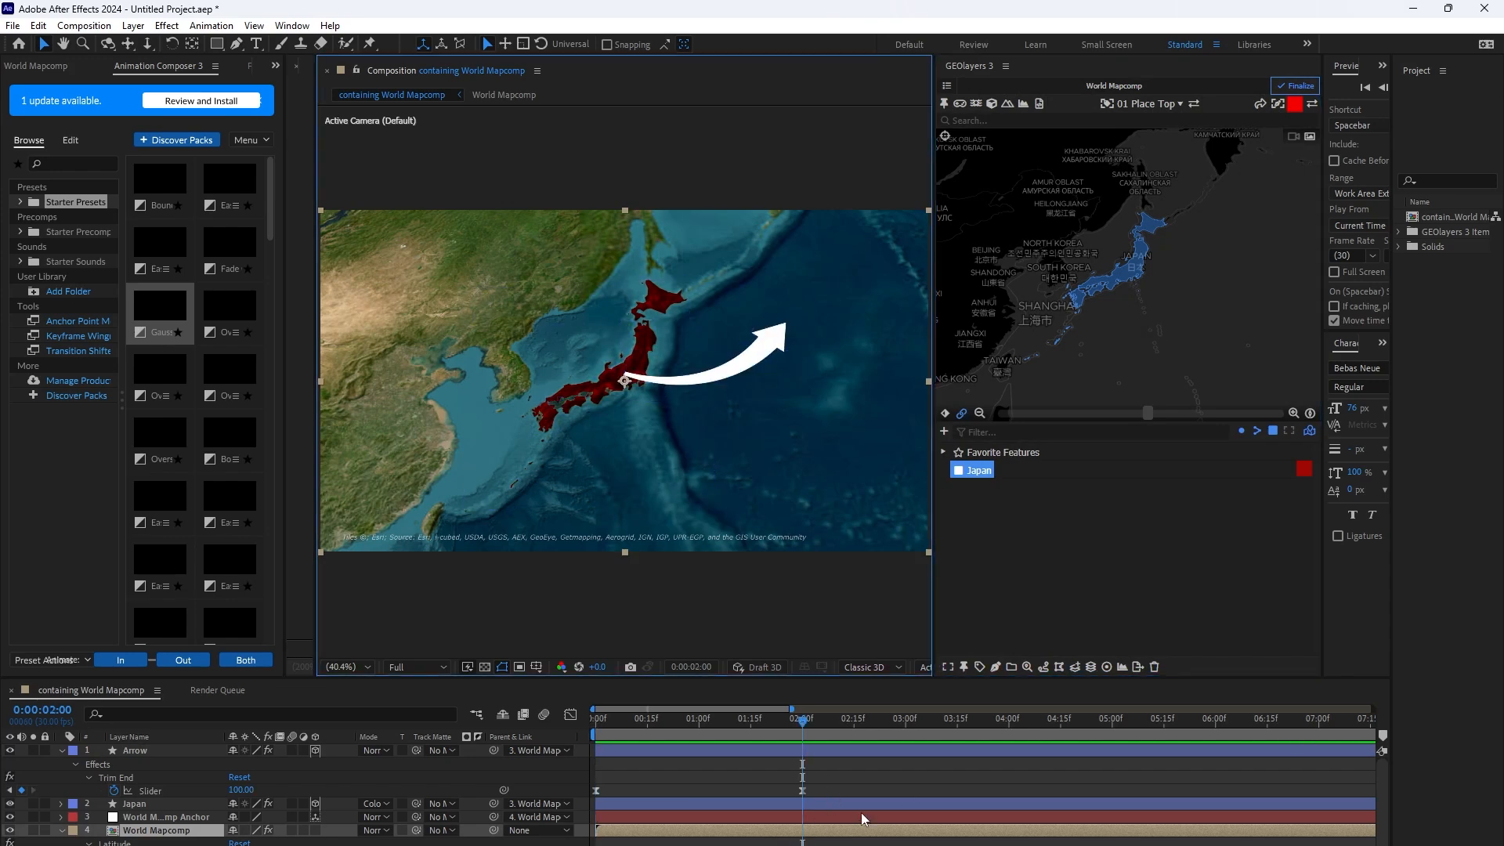
{"action": "left_click_drag", "start_coordinate": [1096, 288], "coordinate": [1080, 218]}
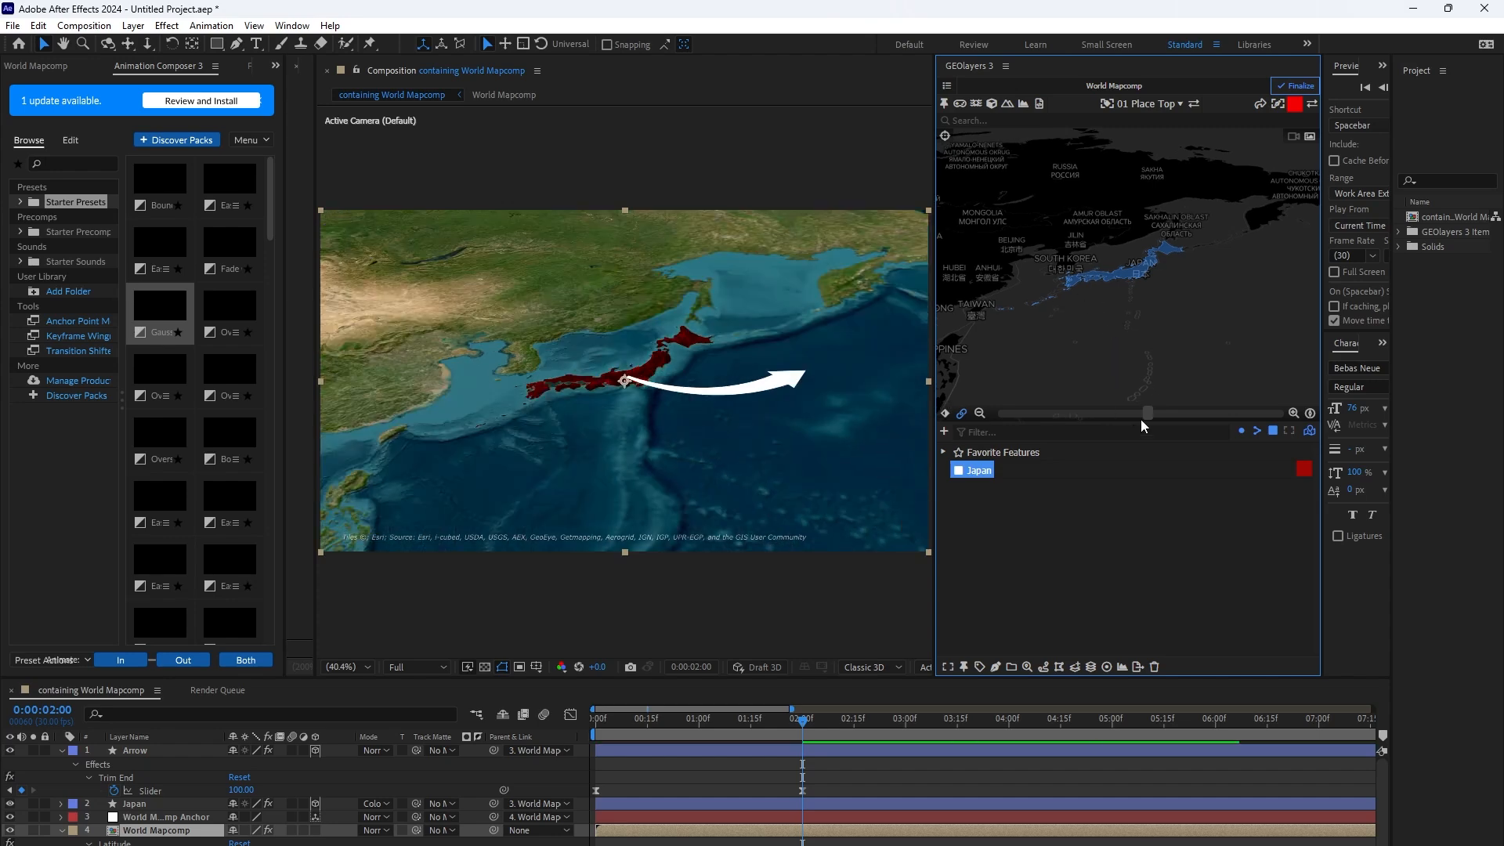
{"action": "left_click_drag", "start_coordinate": [1148, 419], "coordinate": [1063, 416]}
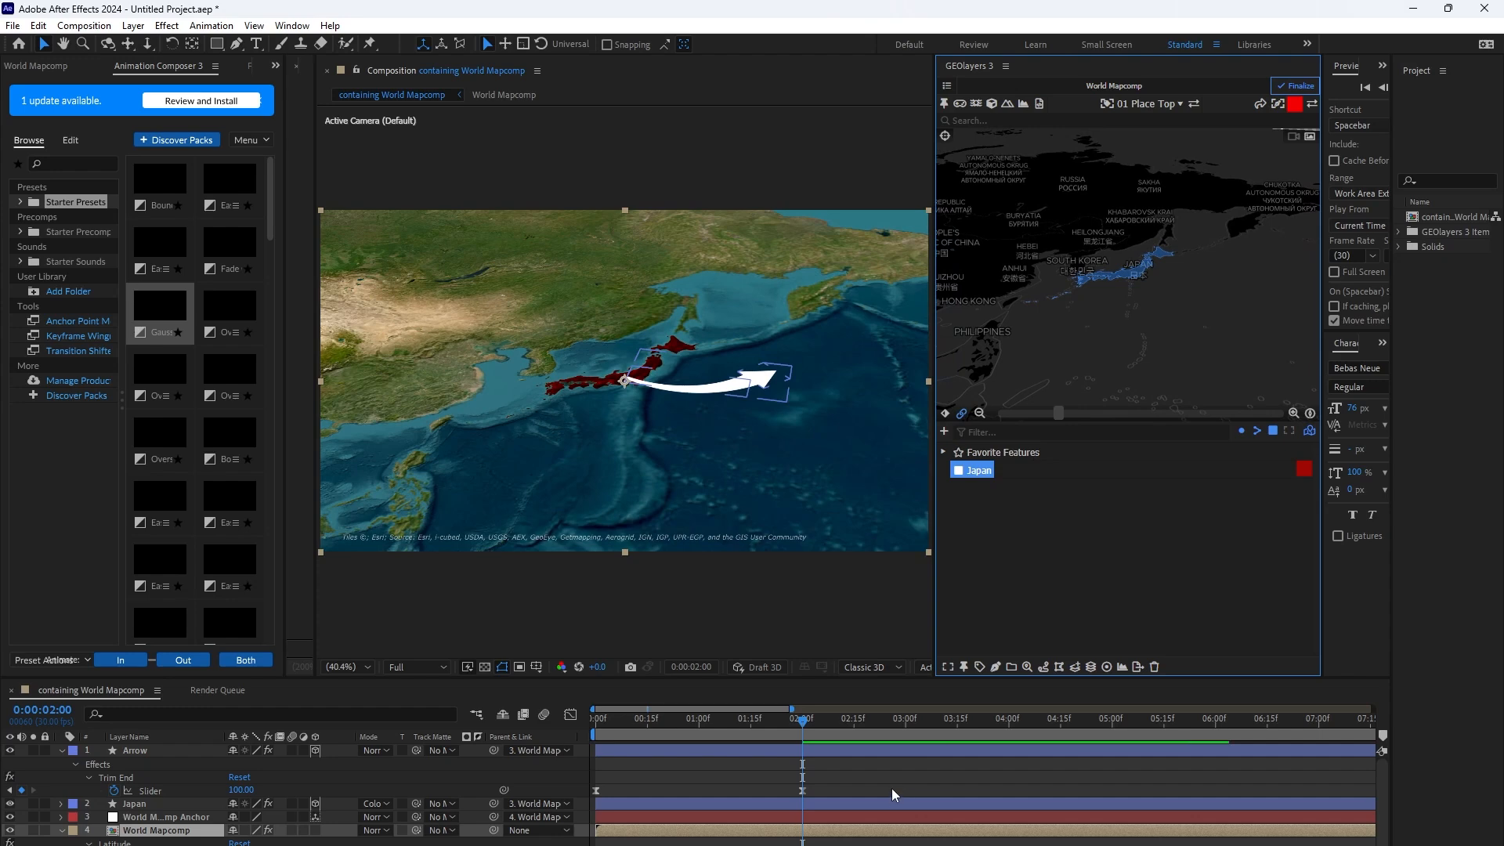
{"action": "left_click_drag", "start_coordinate": [805, 721], "coordinate": [479, 731]}
{"action": "key", "text": "space"}
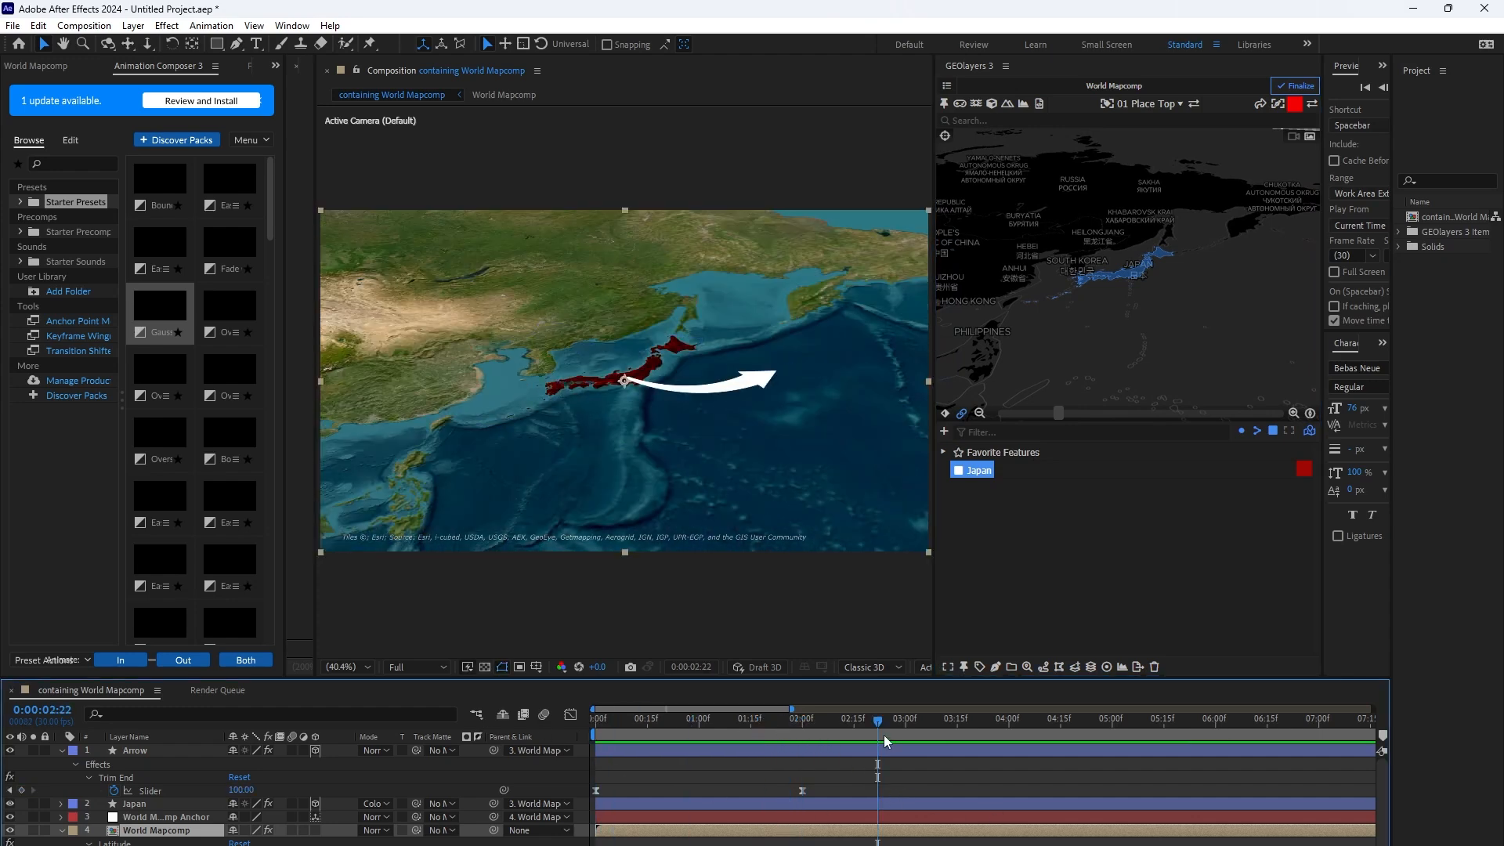
{"action": "left_click_drag", "start_coordinate": [881, 722], "coordinate": [817, 744]}
{"action": "key", "text": "space"}
{"action": "key", "text": "space"}
Add a Trim End keyframe to the Arrow layer at 0:00:02:15.
{"action": "left_click_drag", "start_coordinate": [902, 723], "coordinate": [859, 741]}
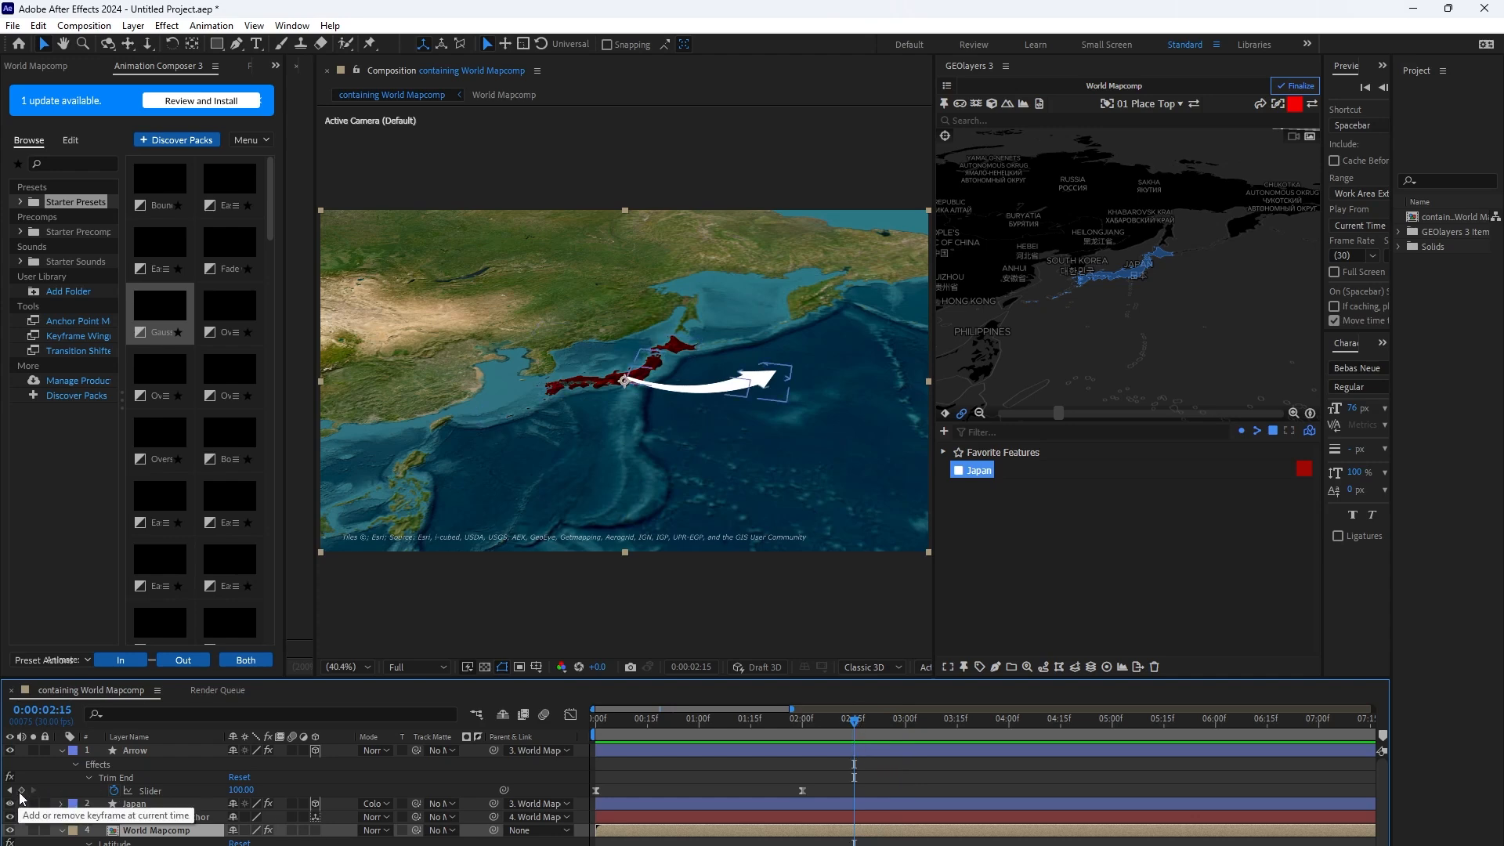
{"action": "left_click", "coordinate": [21, 791]}
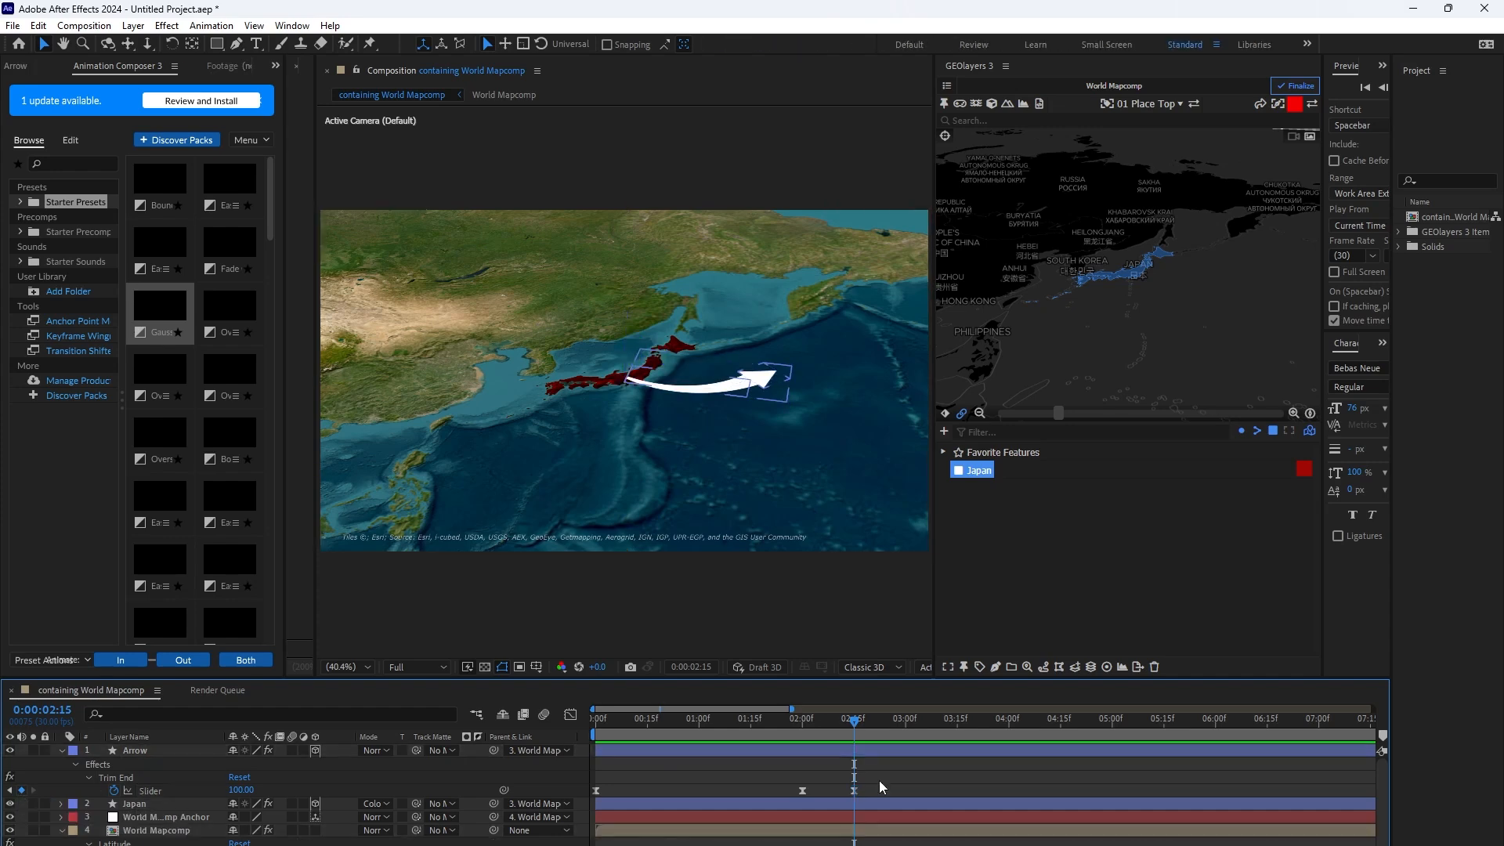
Copy the Arrow layer's first two Trim End keyframes and paste them at 0:00:02:25.
{"action": "key", "text": "shift+Page_Down"}
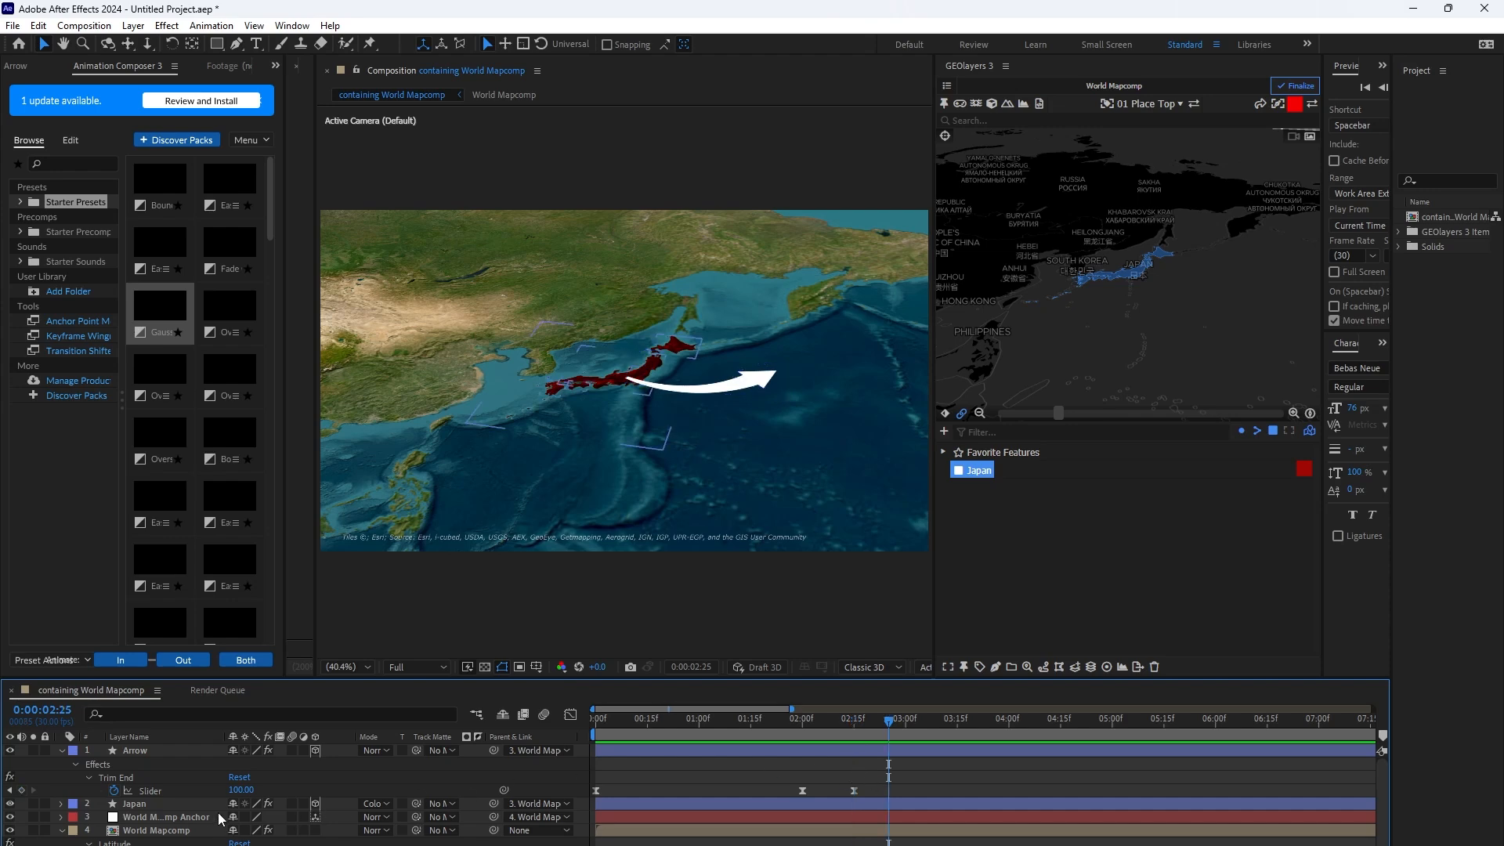
{"action": "left_click_drag", "start_coordinate": [816, 786], "coordinate": [583, 796]}
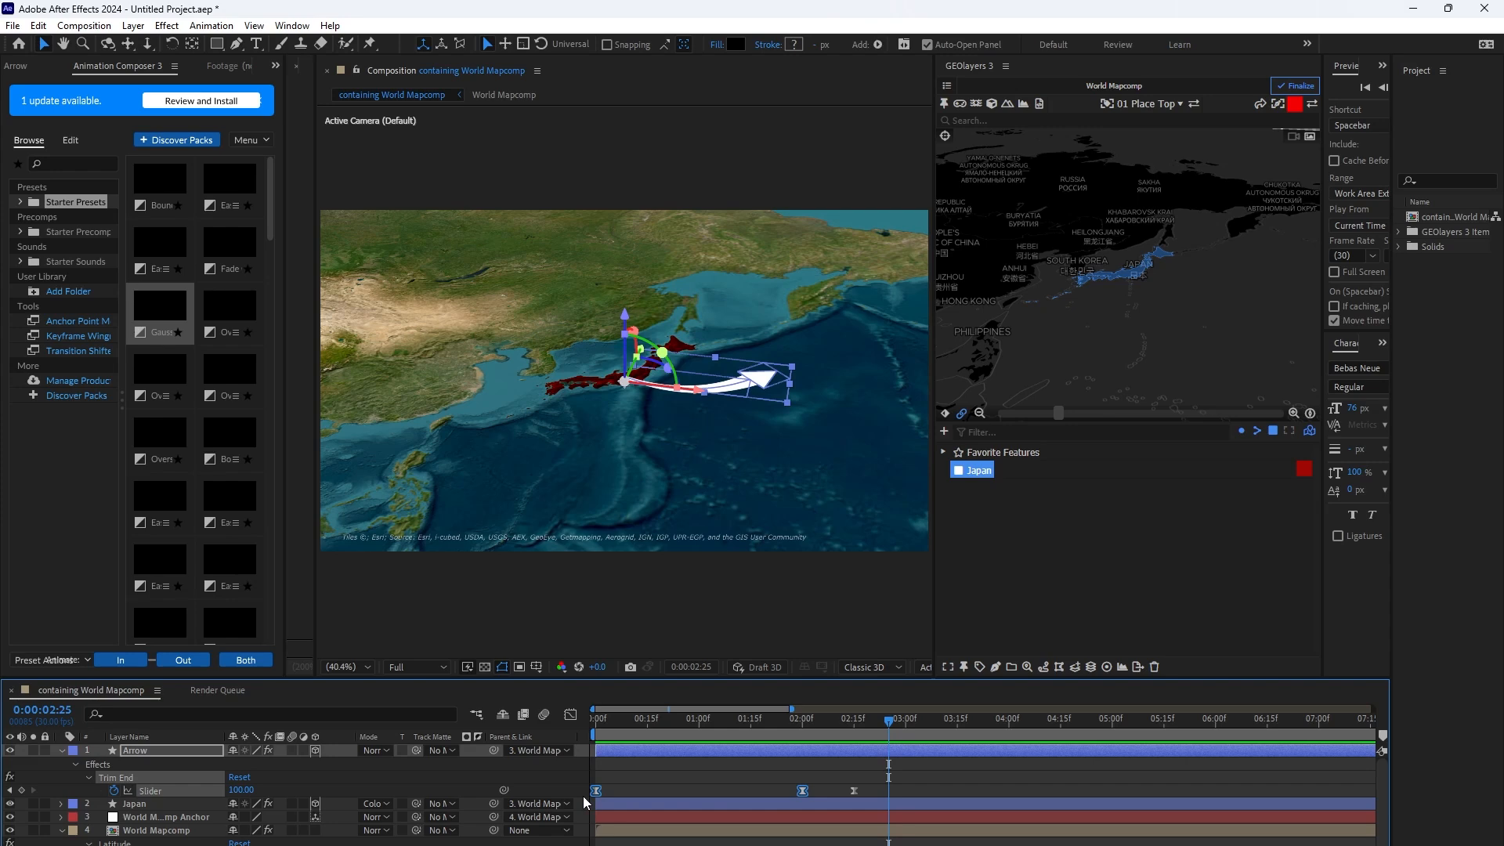
{"action": "key", "text": "ctrl+c"}
{"action": "key", "text": "ctrl+v"}
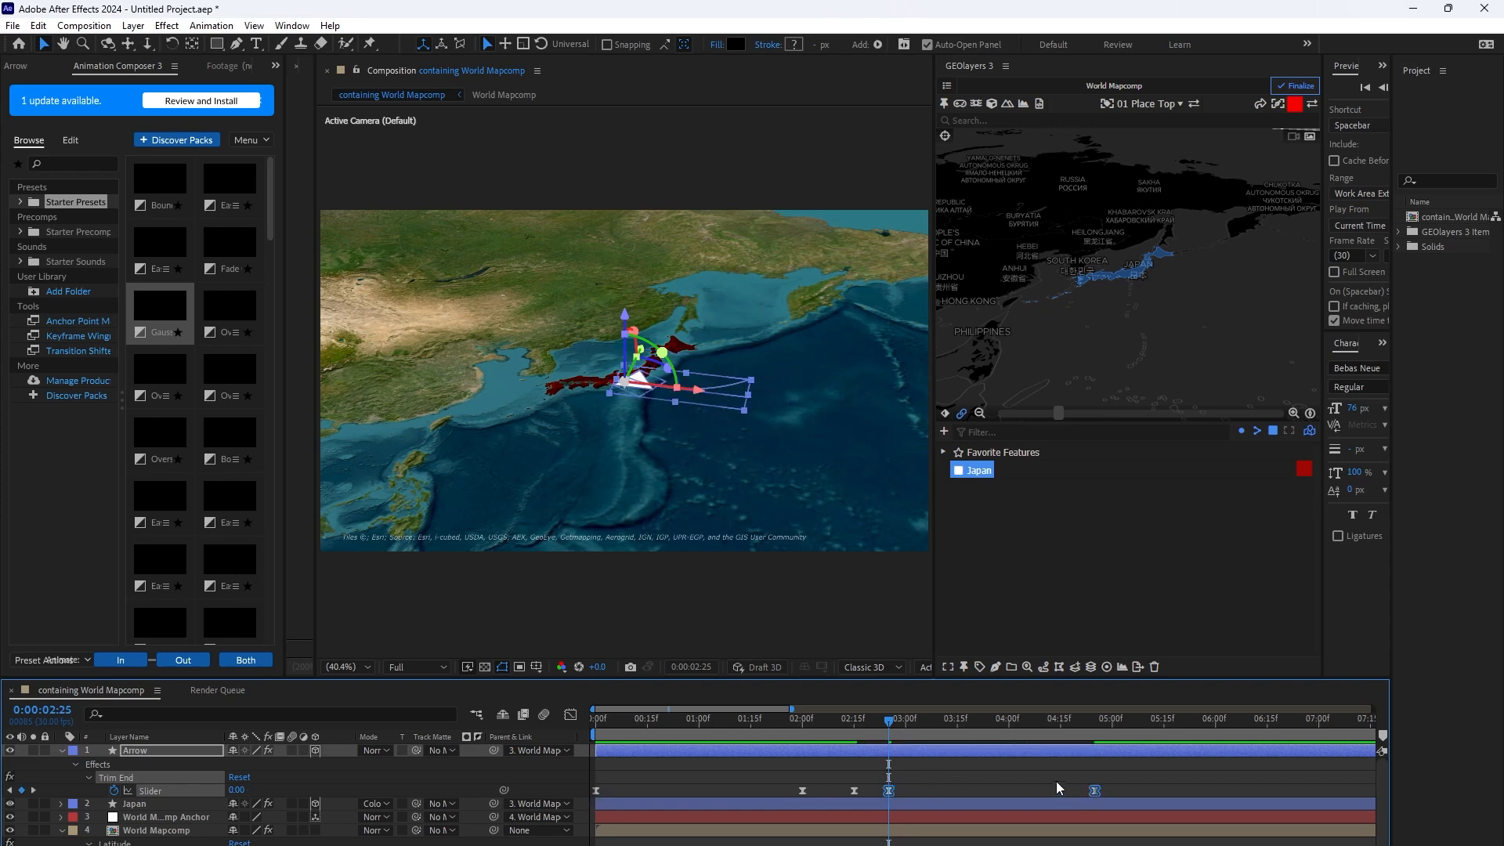
Move the last pasted Trim End keyframe to 0:00:03:08 and time-reverse the pasted keyframe pair.
{"action": "left_click_drag", "start_coordinate": [1095, 790], "coordinate": [881, 796]}
{"action": "right_click", "coordinate": [891, 795]}
{"action": "mouse_move", "coordinate": [956, 787]}
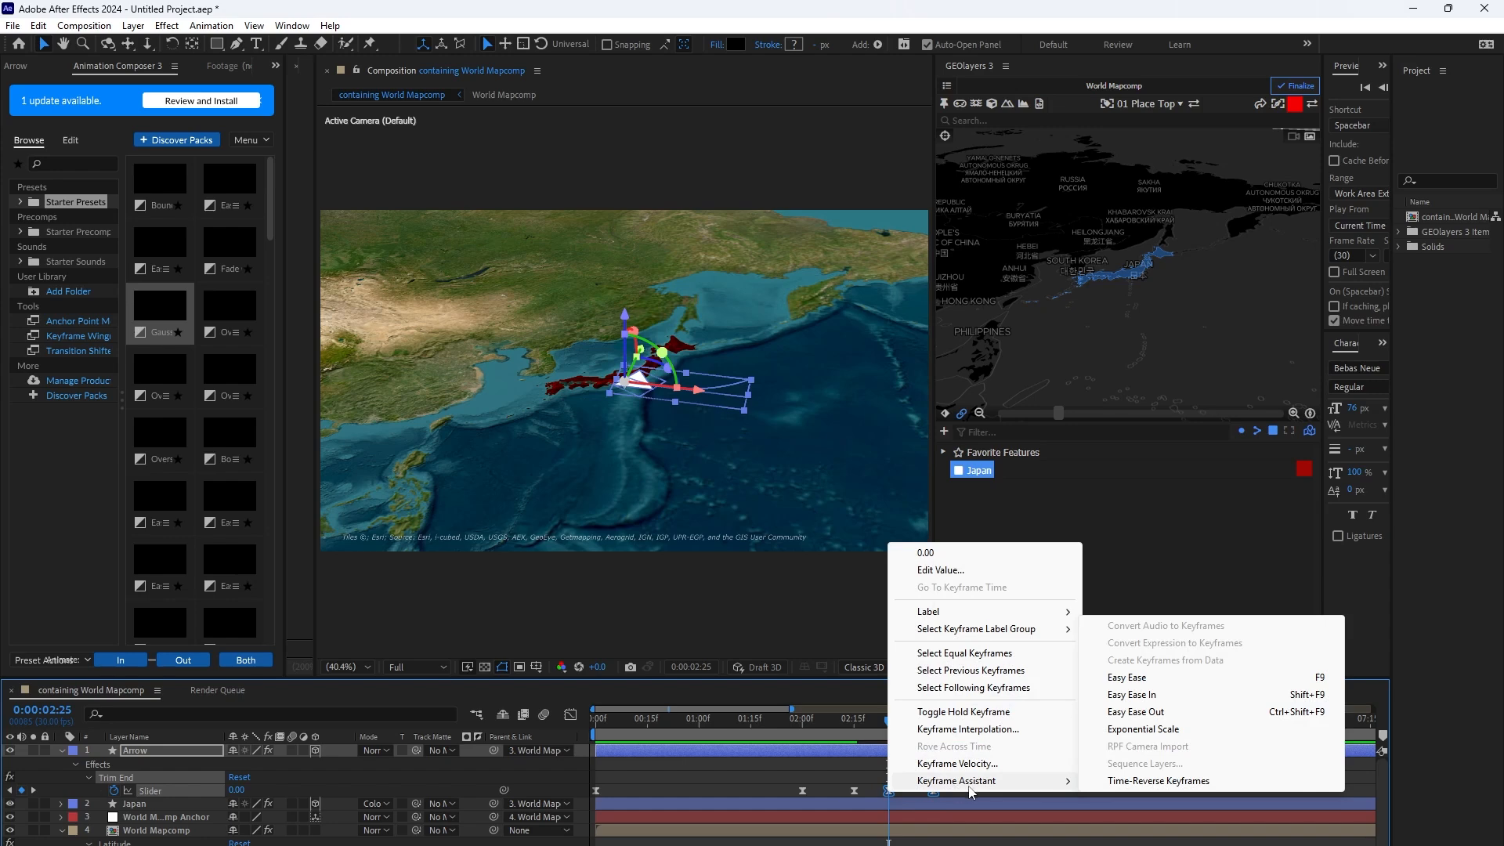
{"action": "left_click", "coordinate": [1130, 782]}
{"action": "left_click", "coordinate": [1019, 780]}
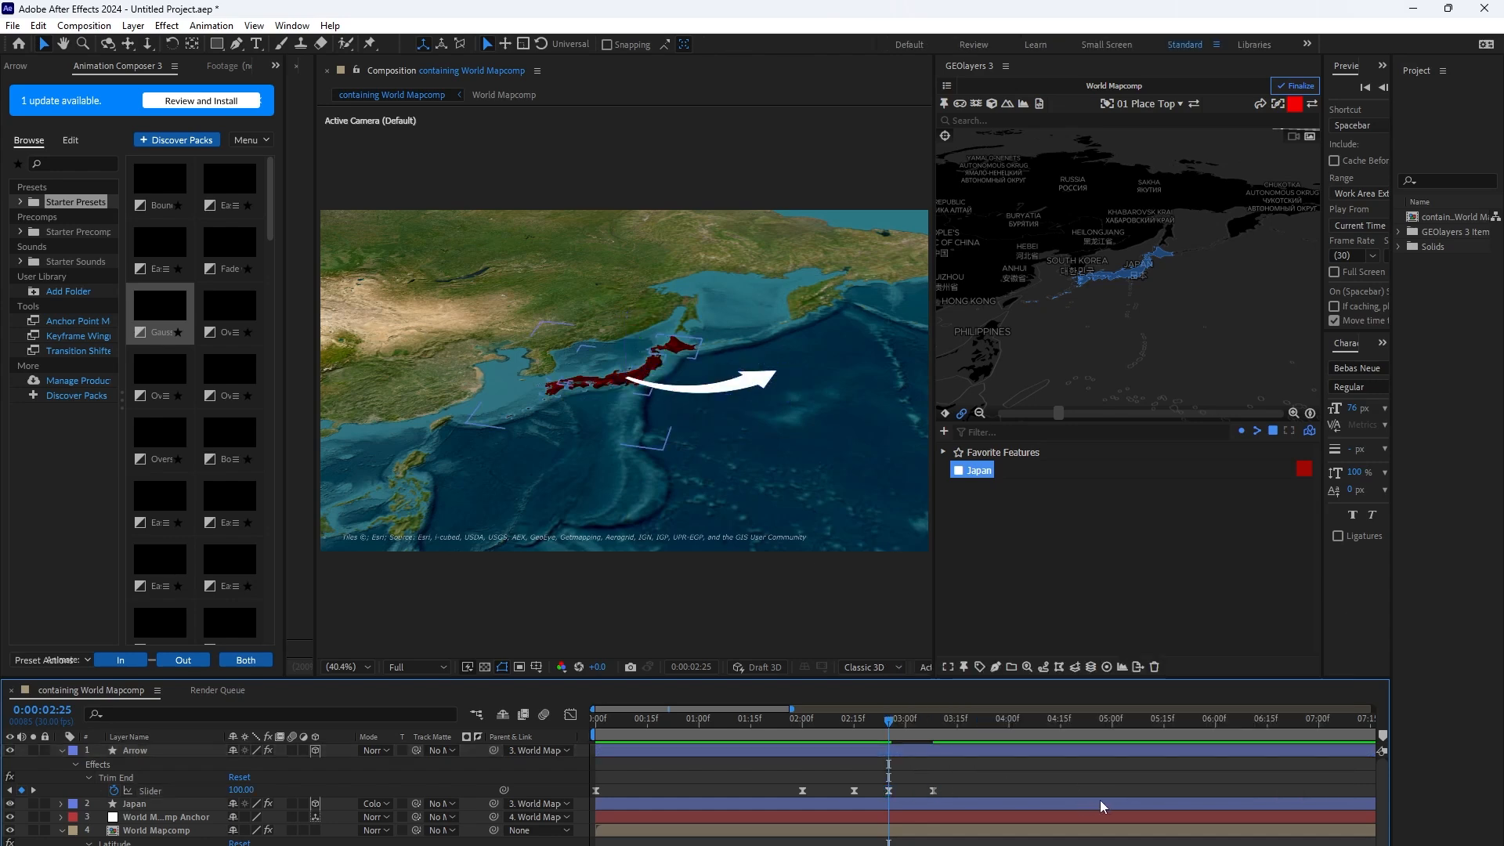
Preview the arrow growing and retracting, including playback from the start of the composition.
{"action": "key", "text": "space"}
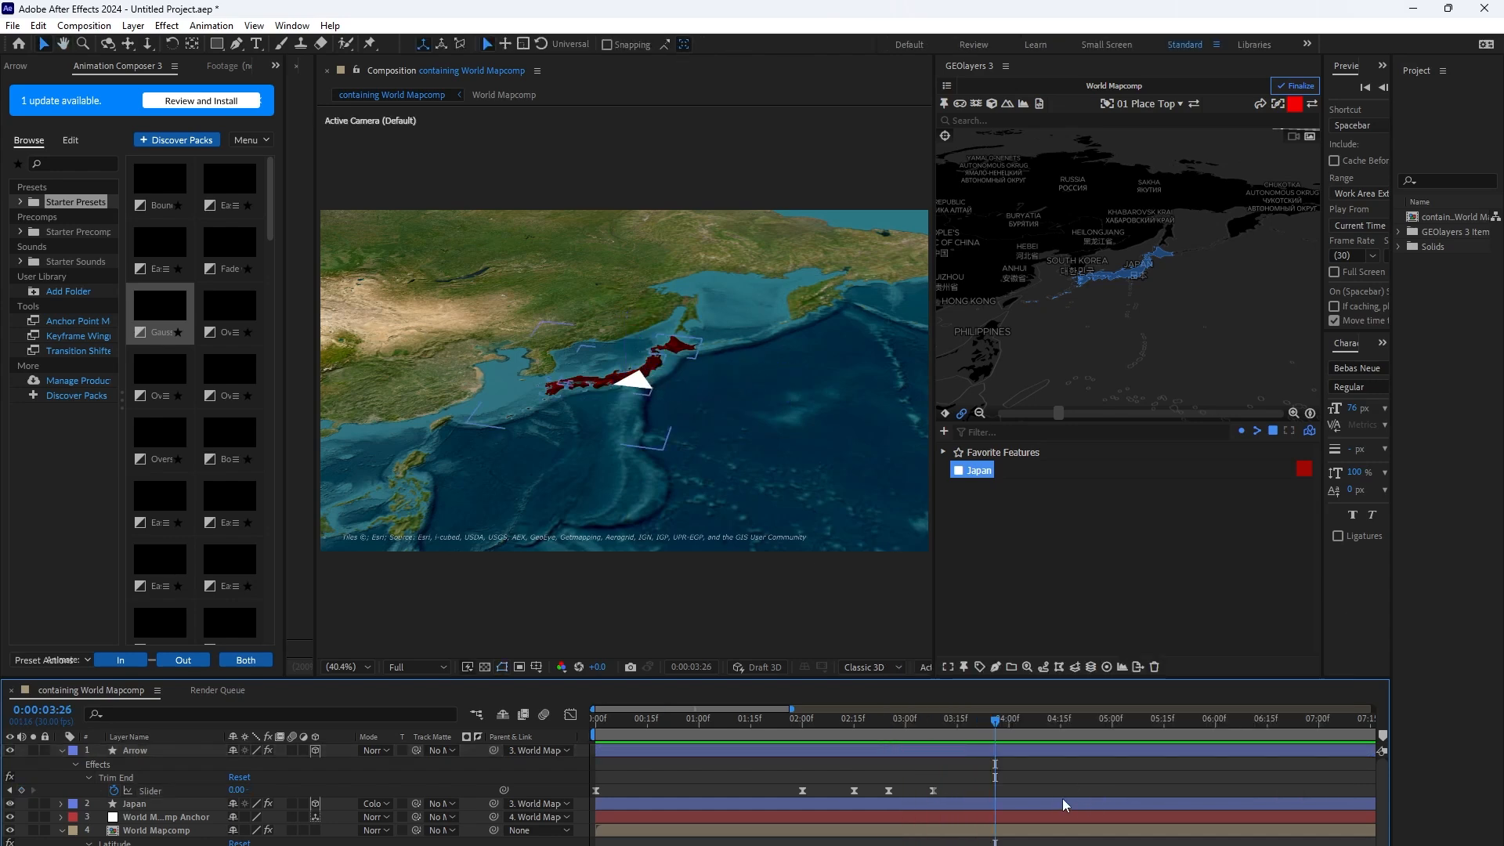
{"action": "left_click_drag", "start_coordinate": [937, 723], "coordinate": [534, 741]}
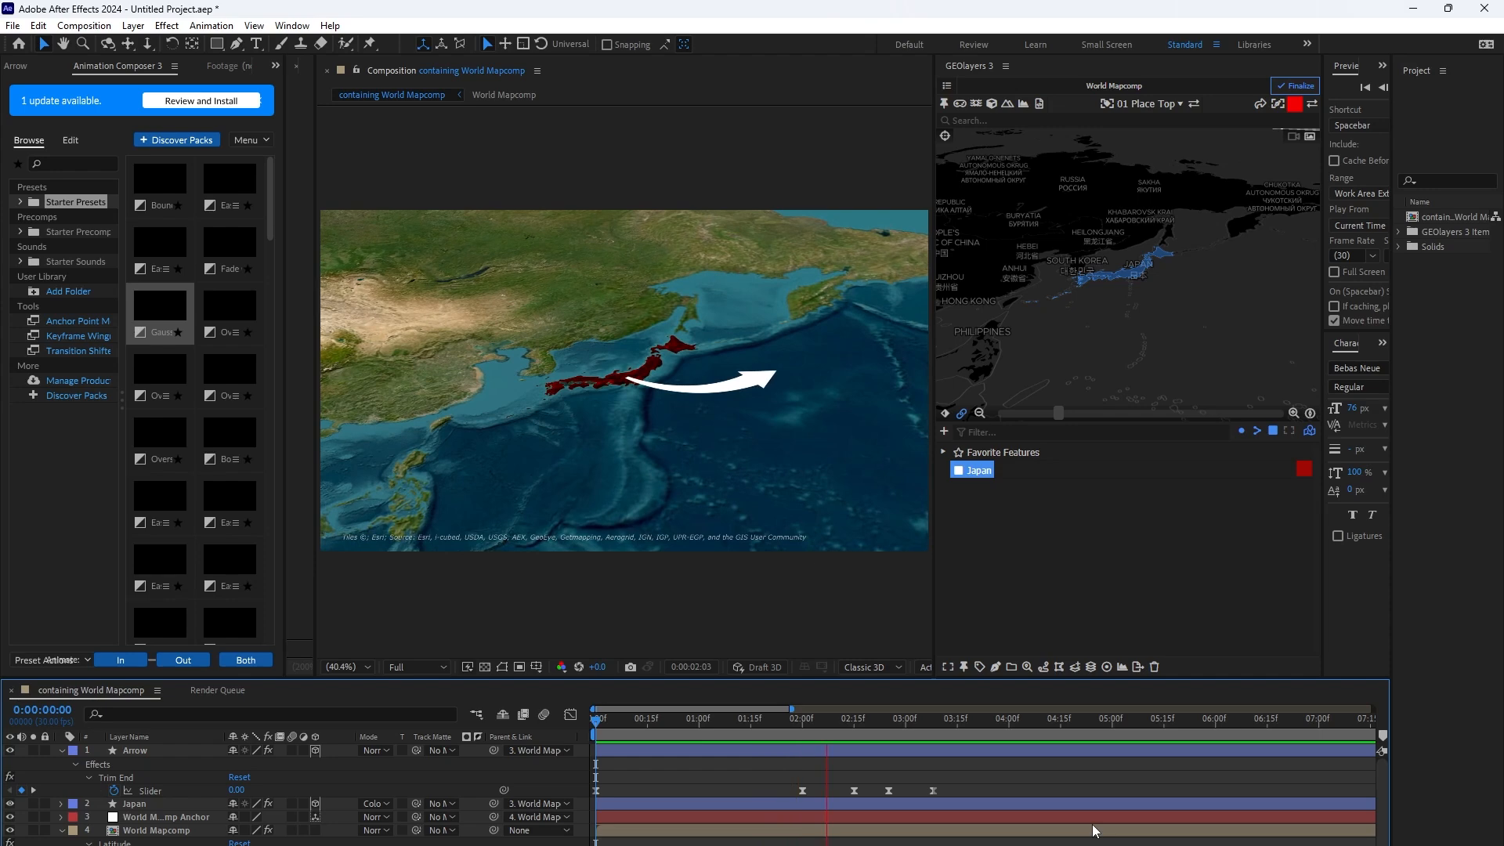
{"action": "key", "text": "space"}
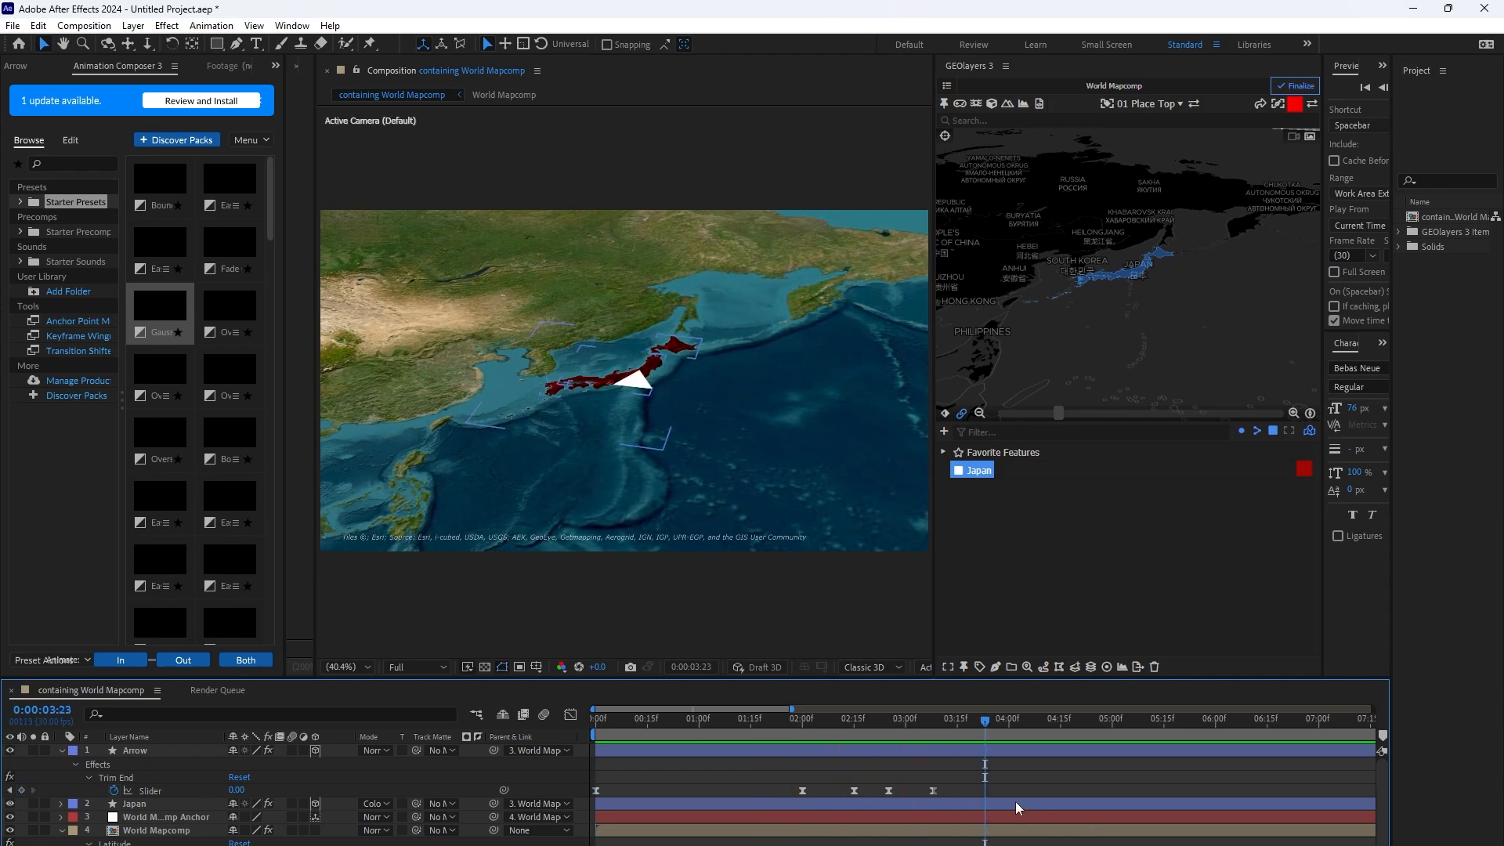
Trim the end of the Arrow layer to its last Trim End keyframe at 0:00:03:08.
{"action": "key", "text": "j"}
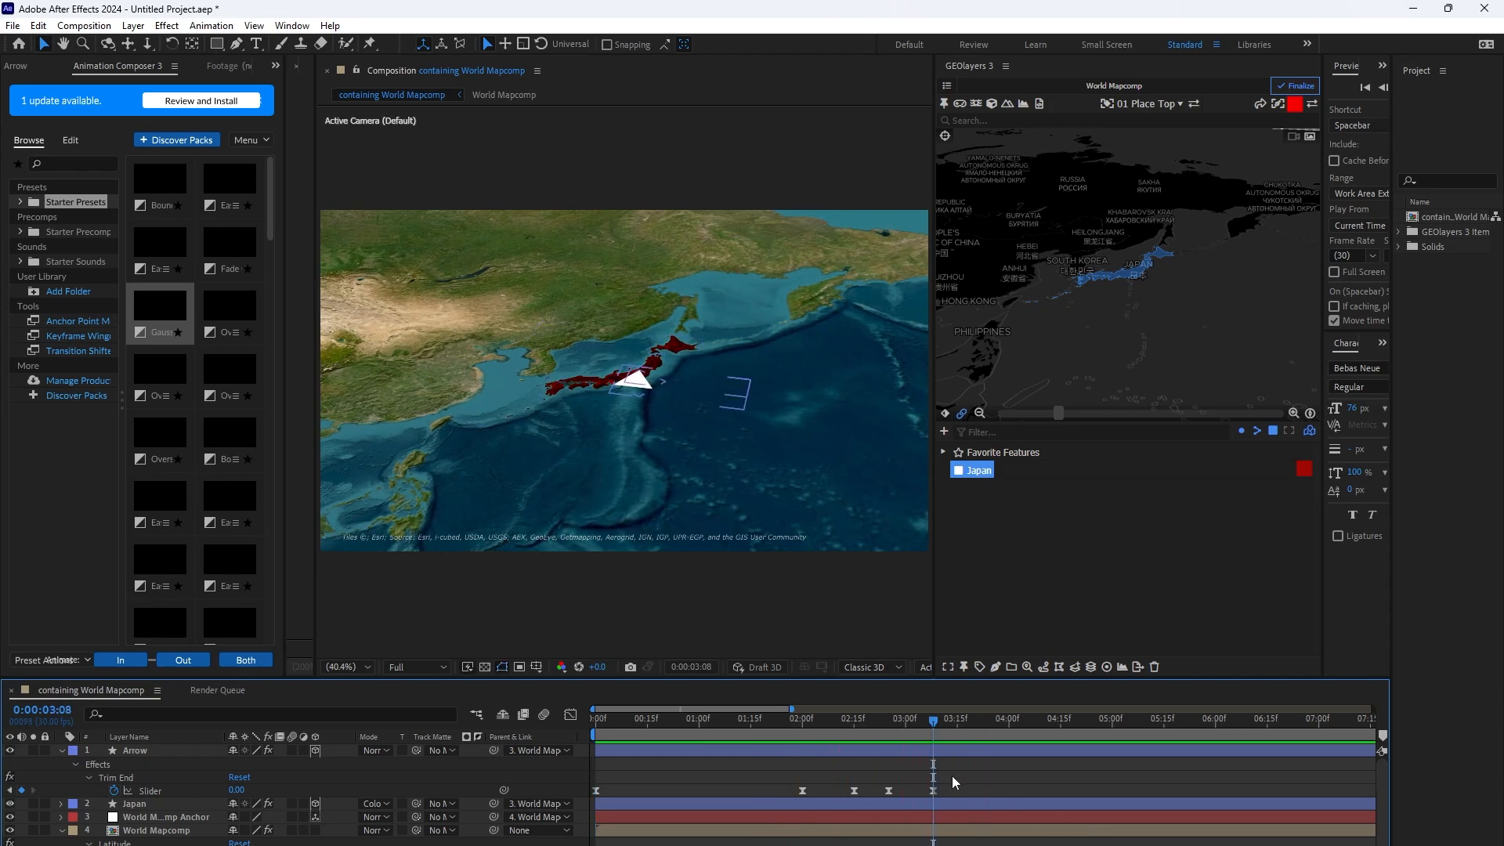
{"action": "left_click", "coordinate": [944, 754]}
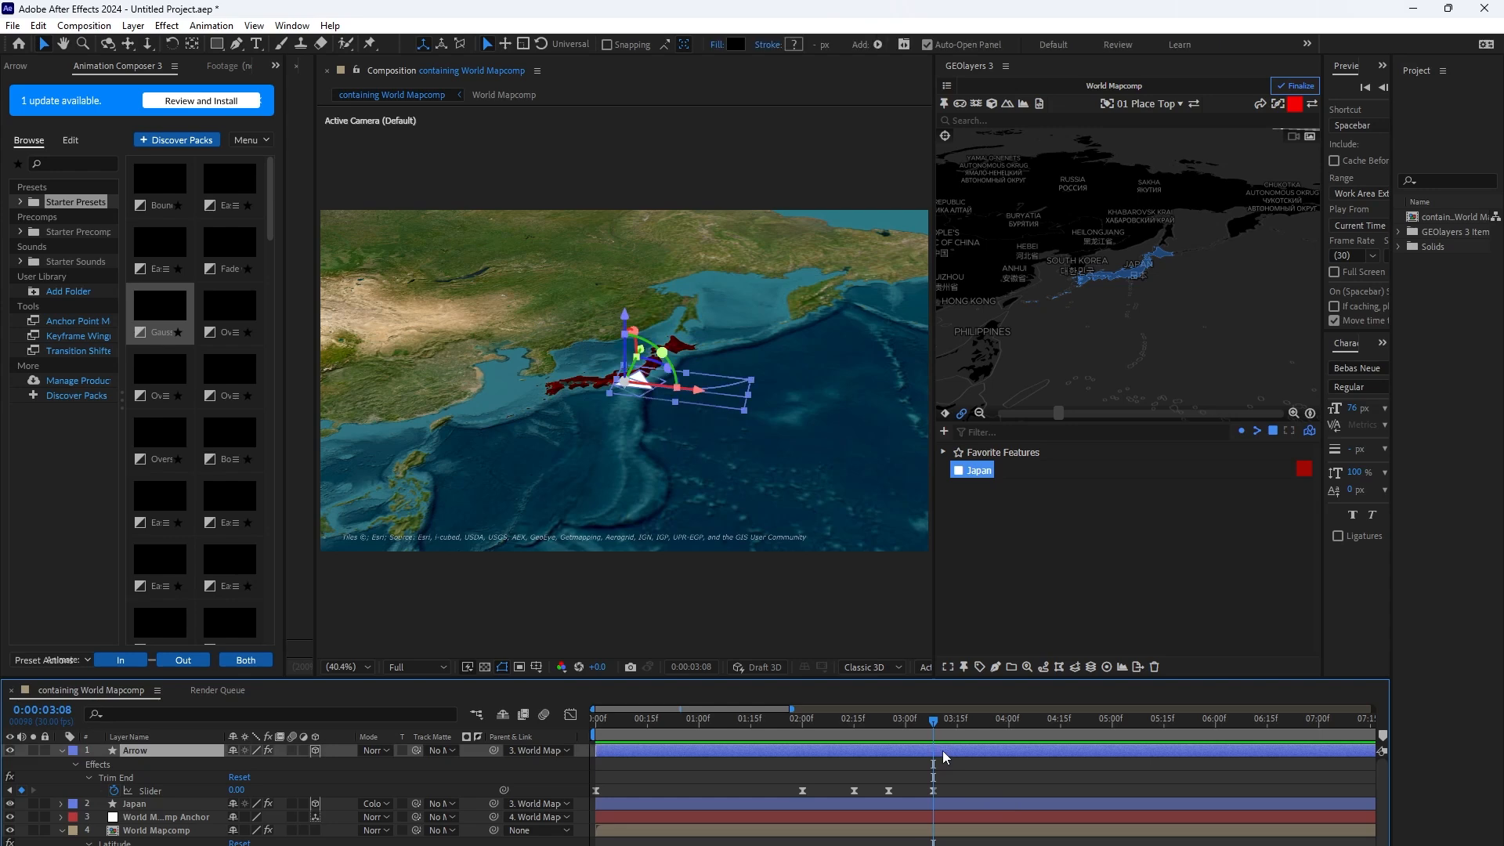
{"action": "key", "text": "alt+bracketright"}
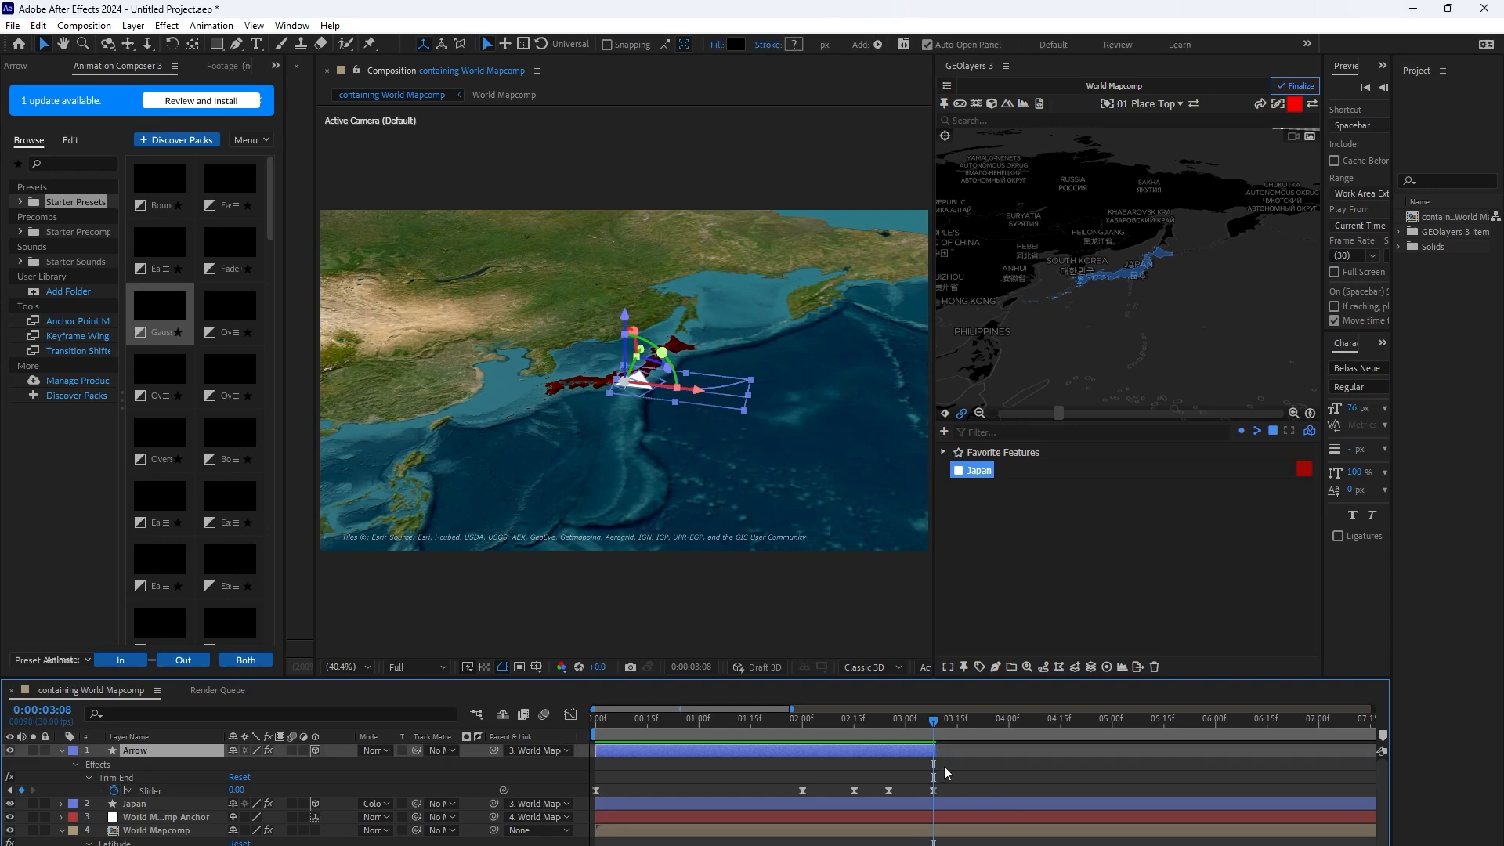
Apply the selected Gaussian Blur & Fade preset as the Arrow layer's Out transition and preview it from the start.
{"action": "left_click", "coordinate": [191, 656]}
{"action": "left_click_drag", "start_coordinate": [934, 724], "coordinate": [489, 690]}
{"action": "key", "text": "space"}
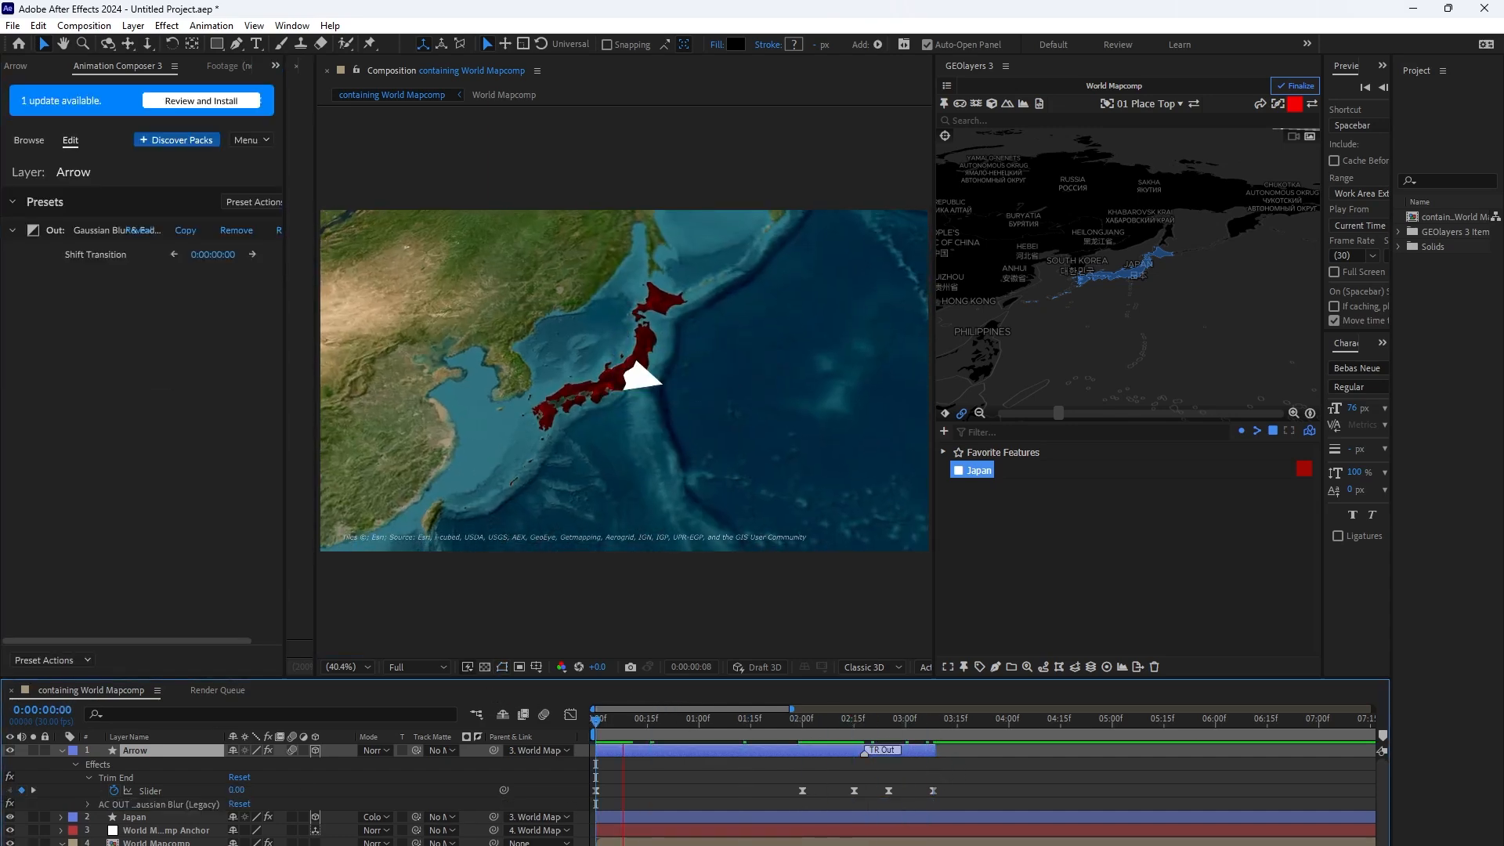
{"action": "key", "text": "space"}
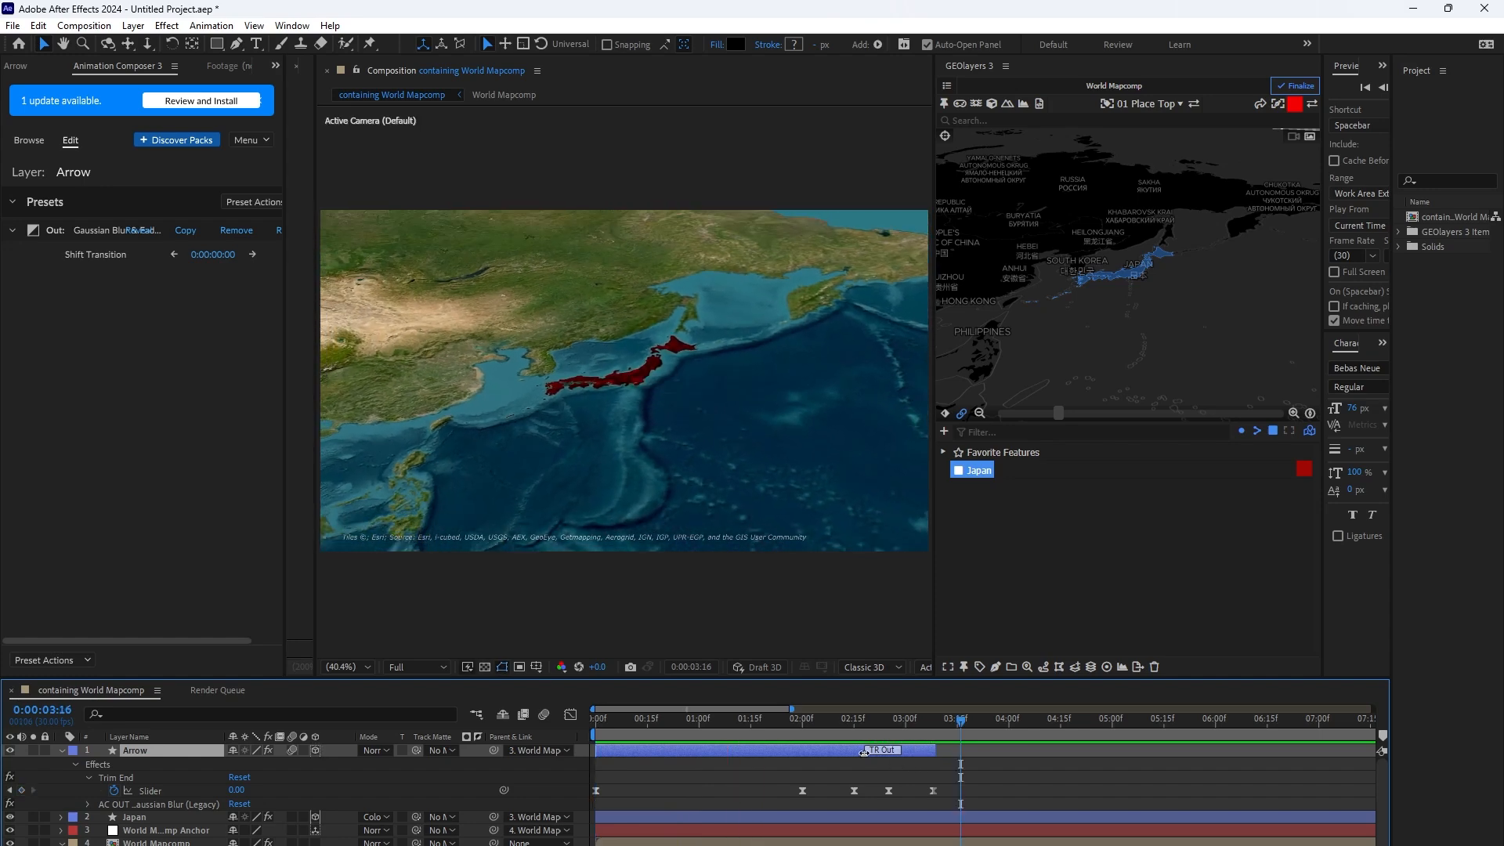
Extend the Arrow layer's end to about 0:00:03:17, with its Out transition marker near 0:00:03:03, and preview from the start.
{"action": "left_click_drag", "start_coordinate": [865, 753], "coordinate": [906, 756]}
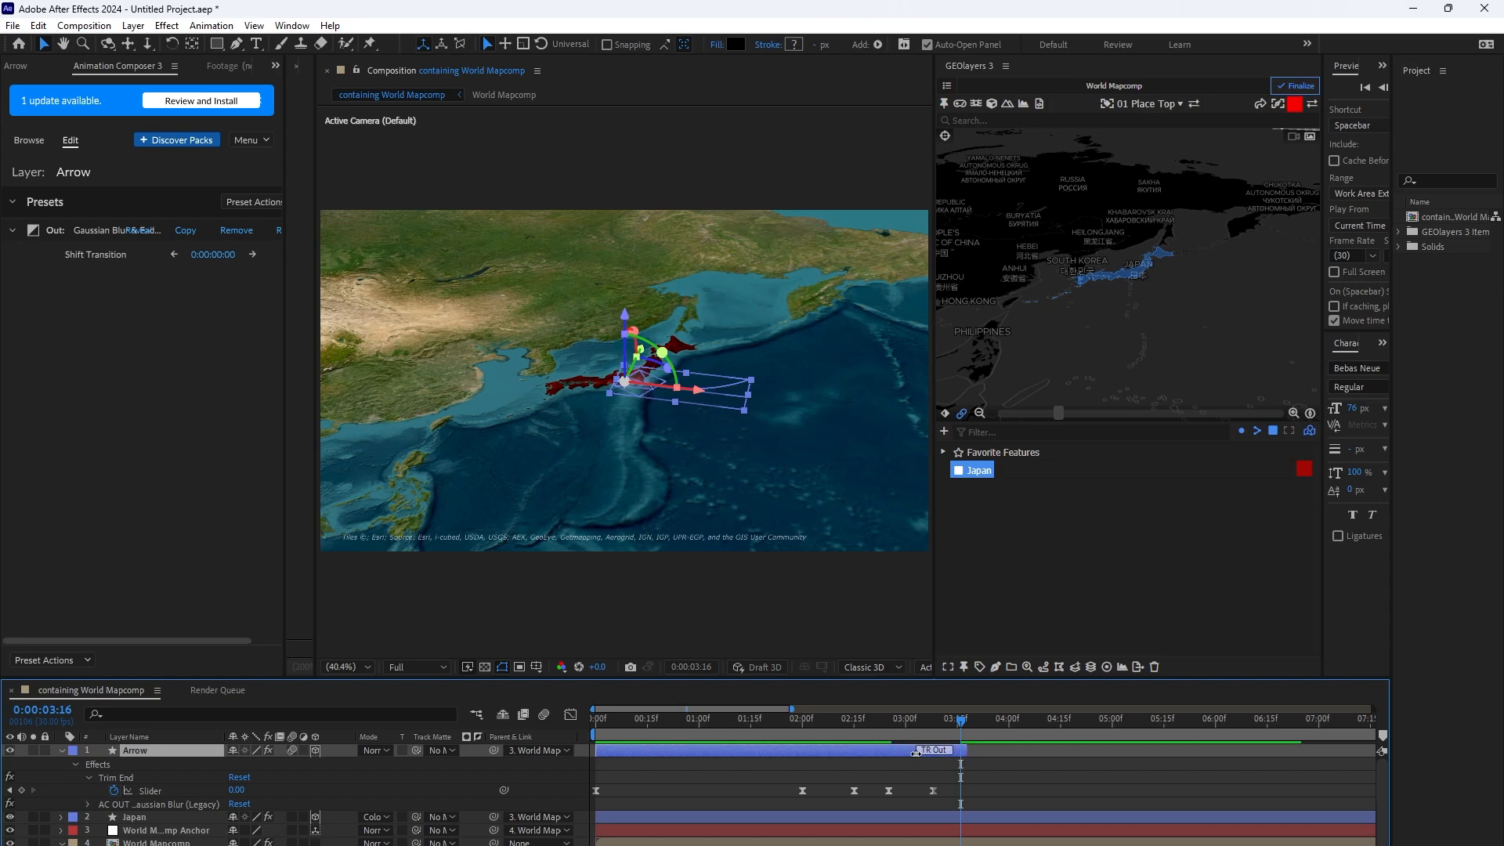
{"action": "key", "text": "space"}
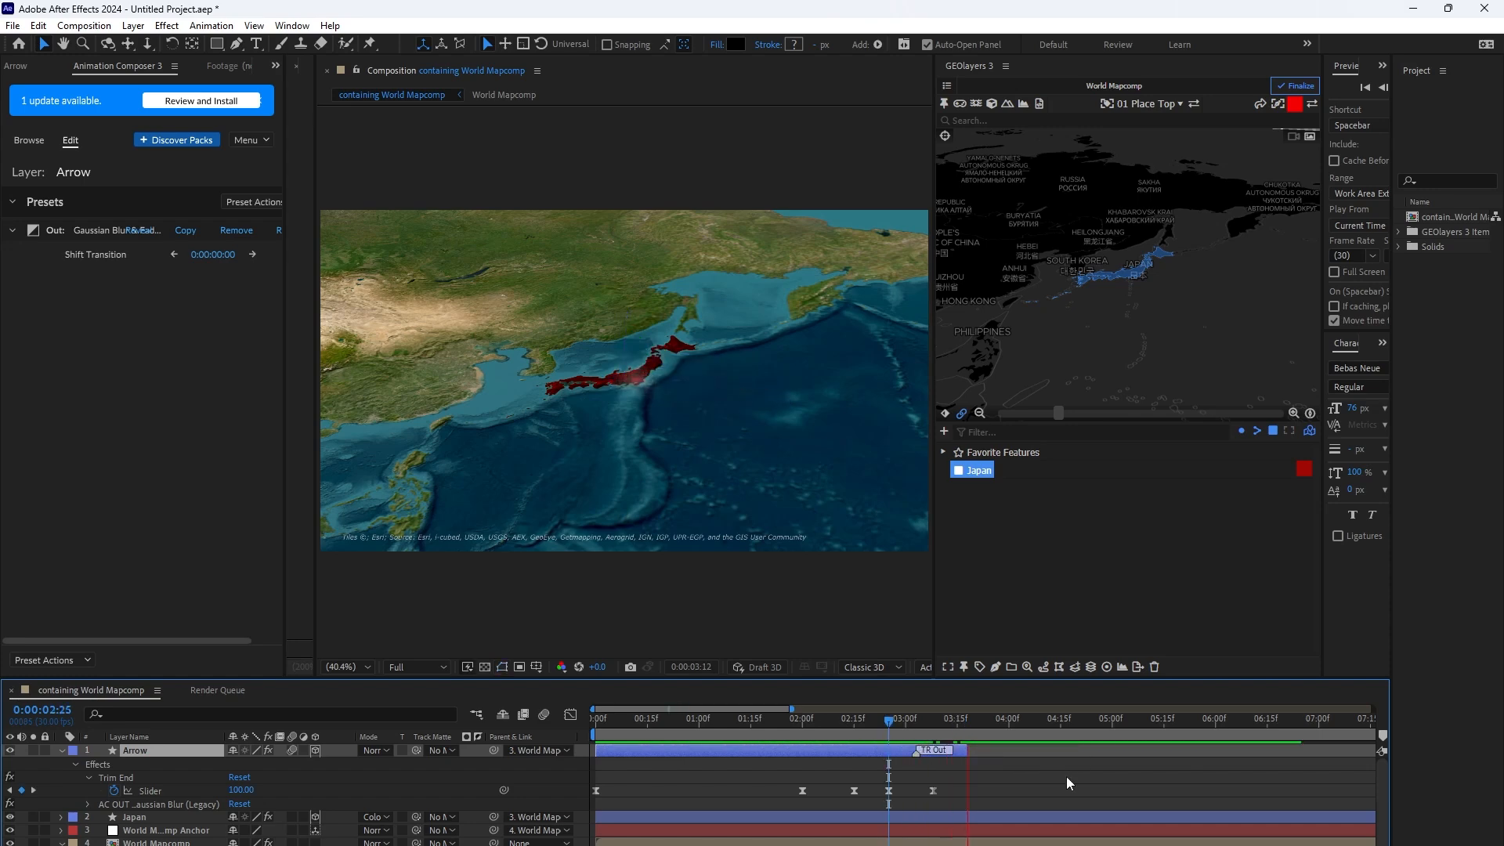
{"action": "left_click", "coordinate": [1021, 726]}
{"action": "left_click_drag", "start_coordinate": [1022, 726], "coordinate": [577, 743]}
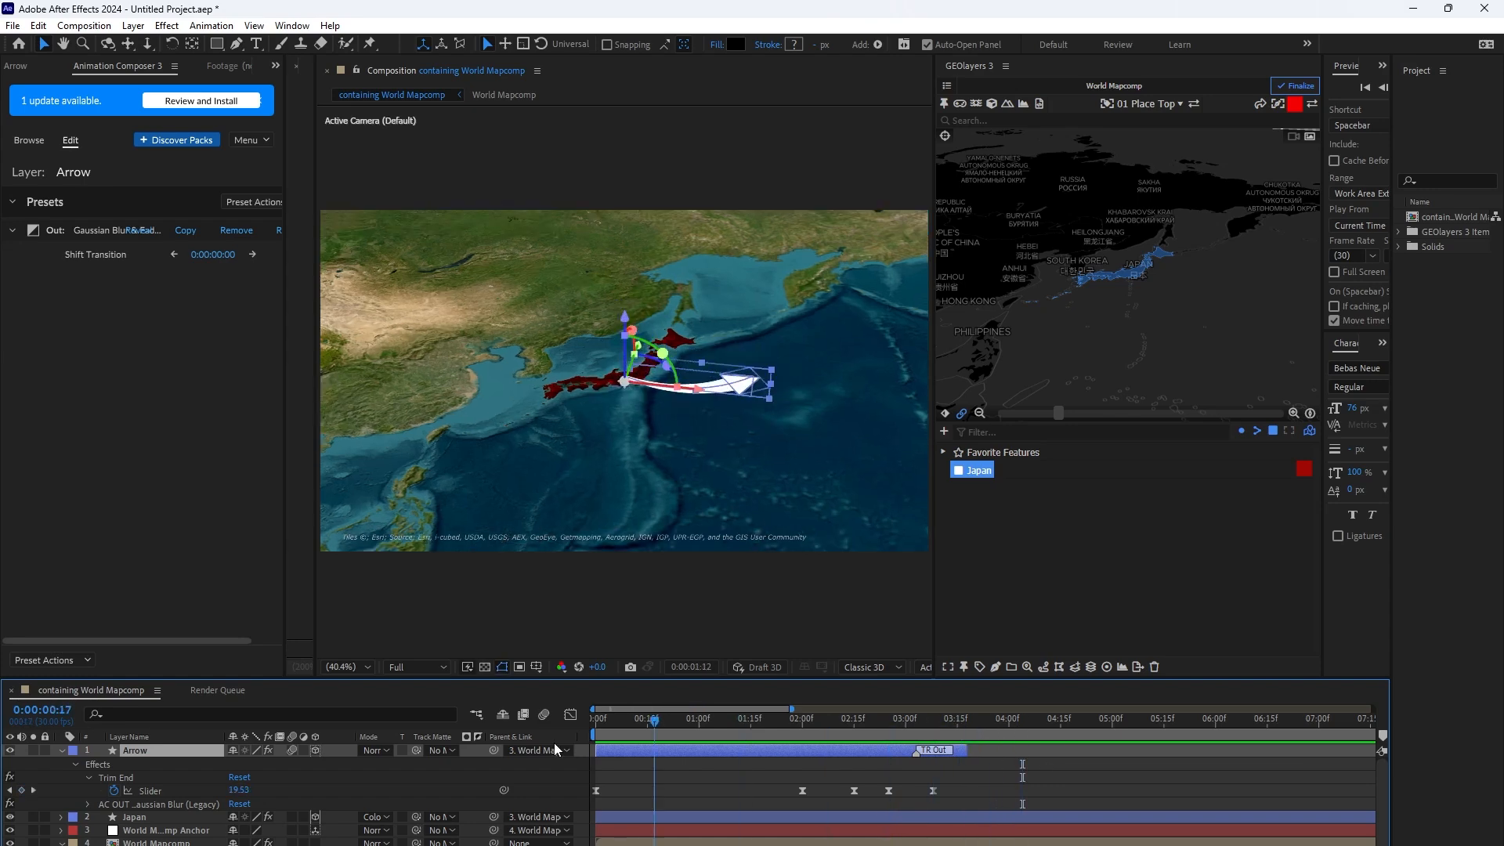
{"action": "key", "text": "space"}
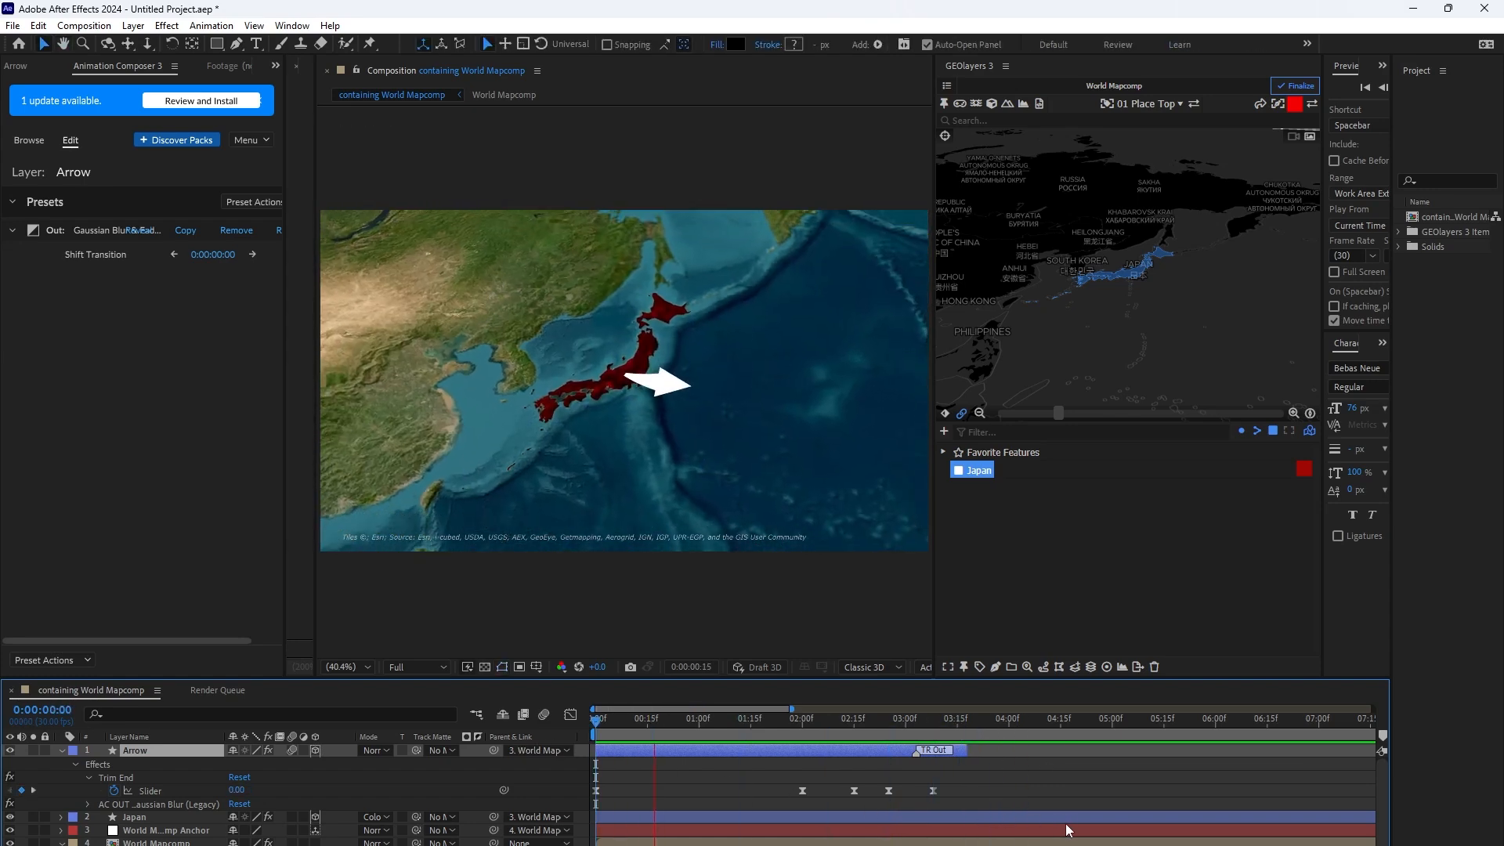